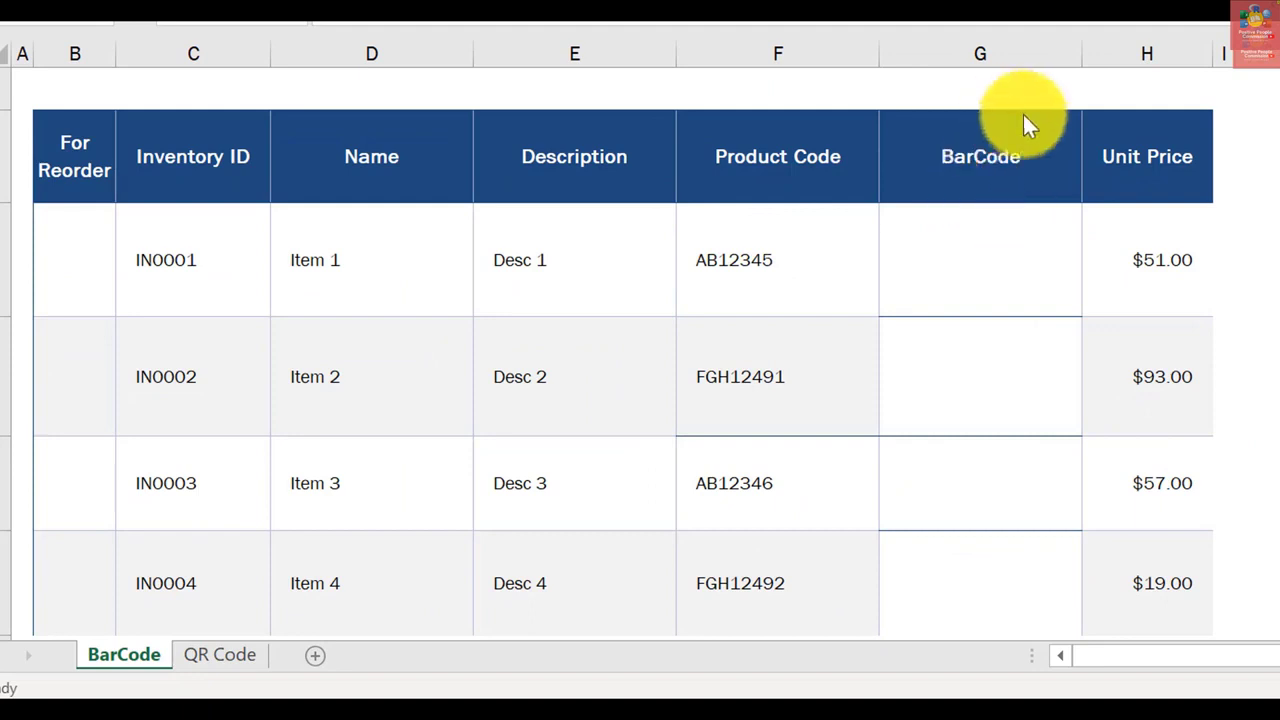
click(993, 196)
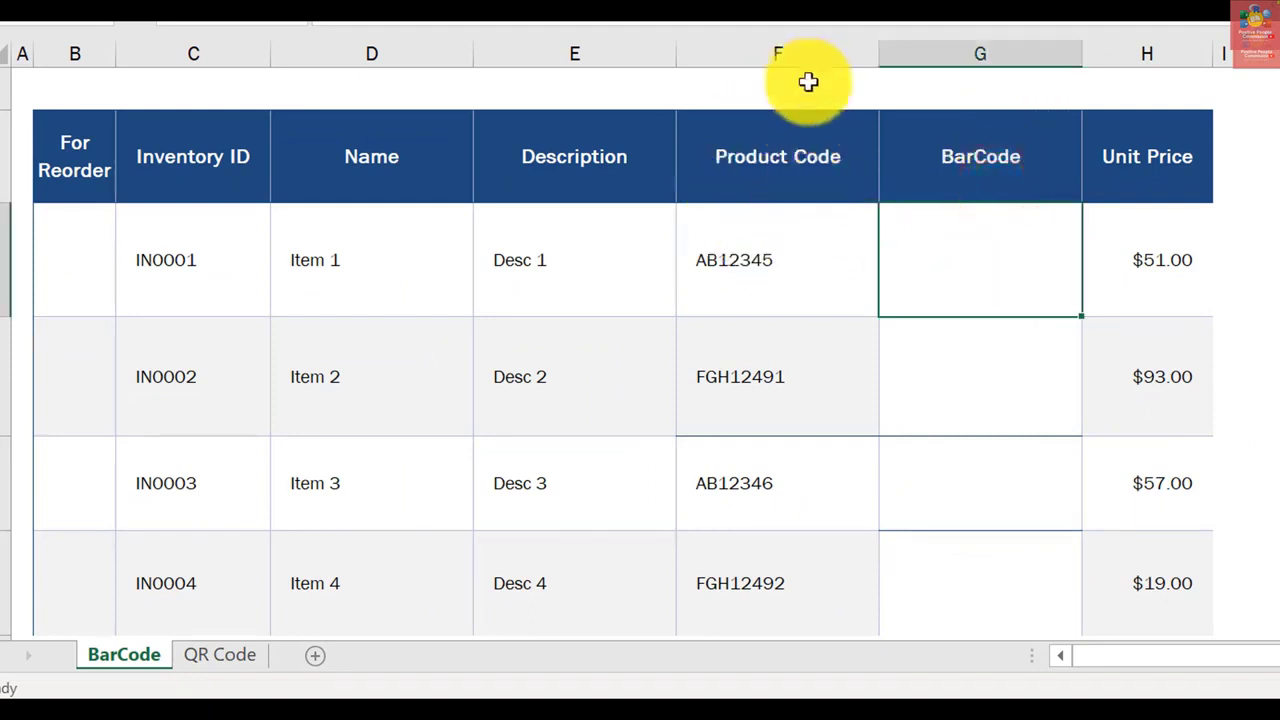
click(809, 52)
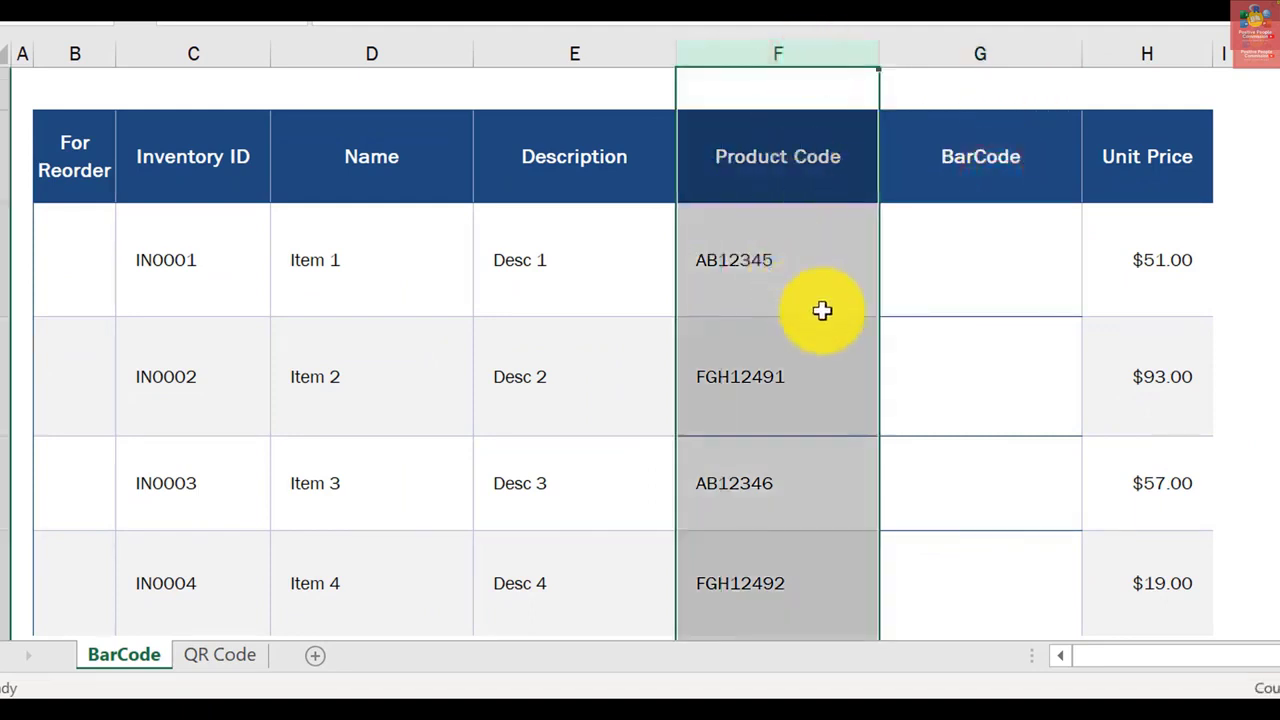
click(925, 241)
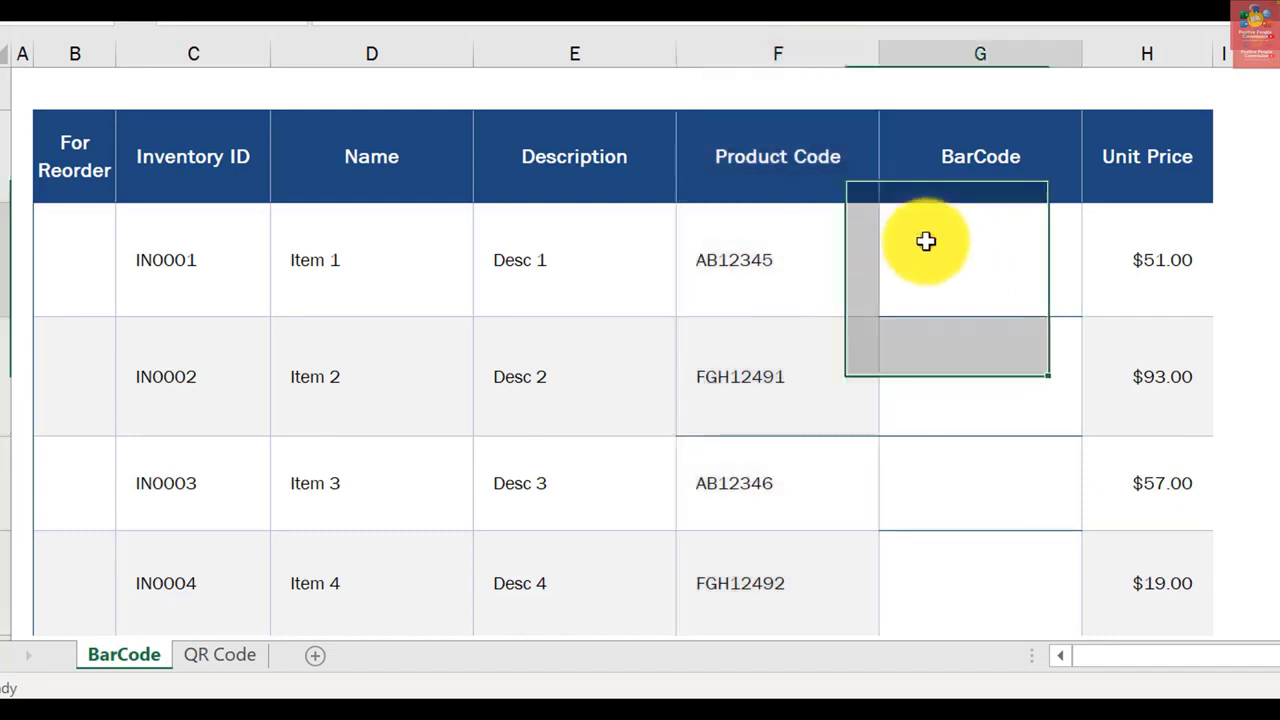
Select the product codes in F3:F6 and set their number format to Text.
click(771, 255)
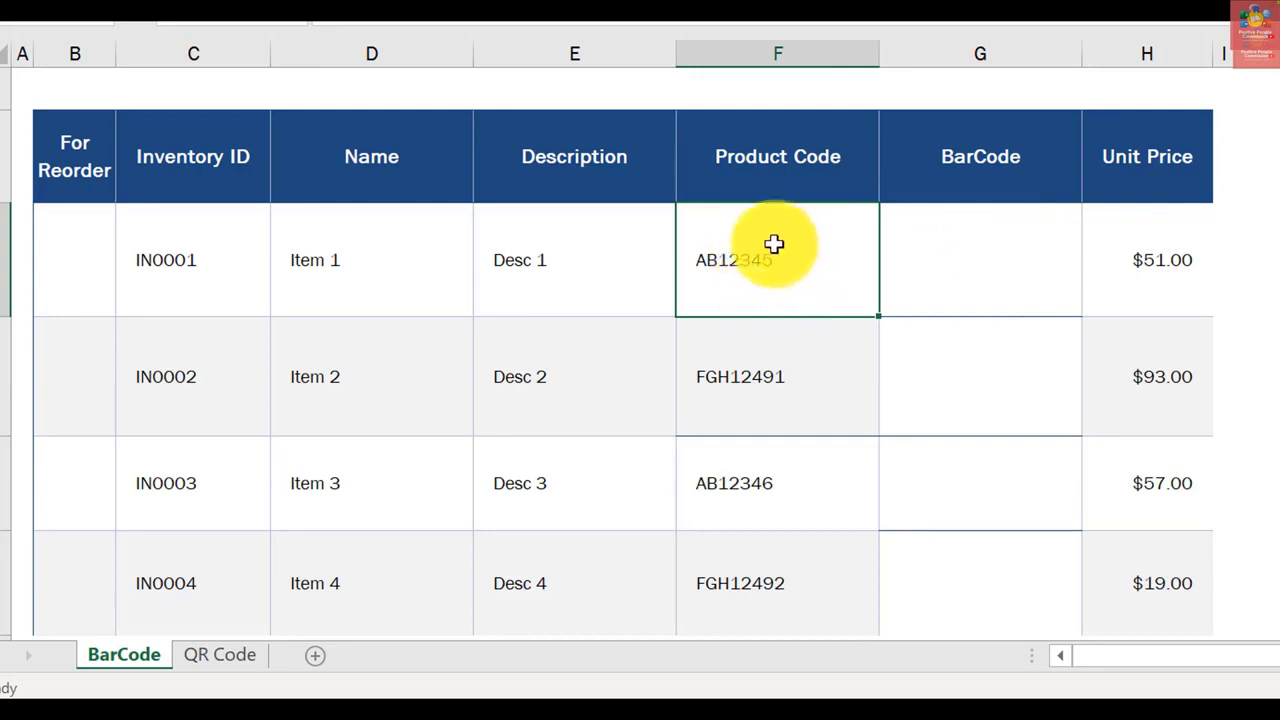
drag(774, 244, 771, 583)
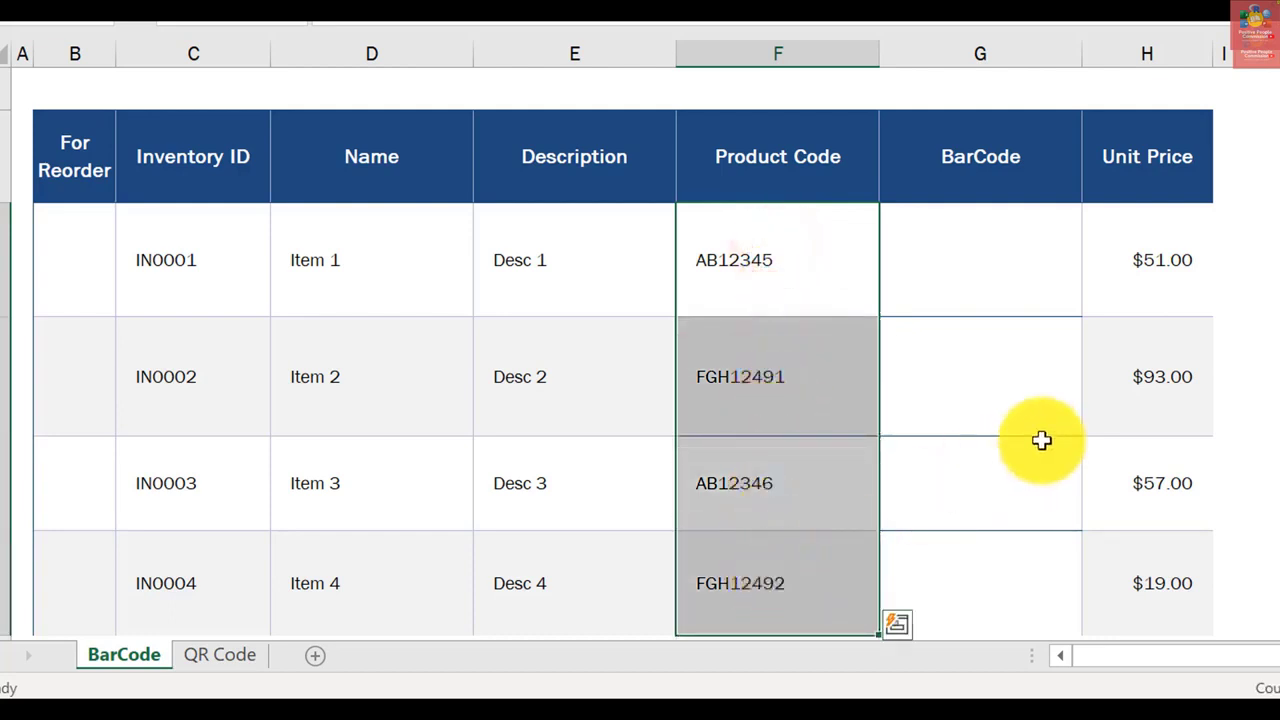
key(ctrl+shift+Down)
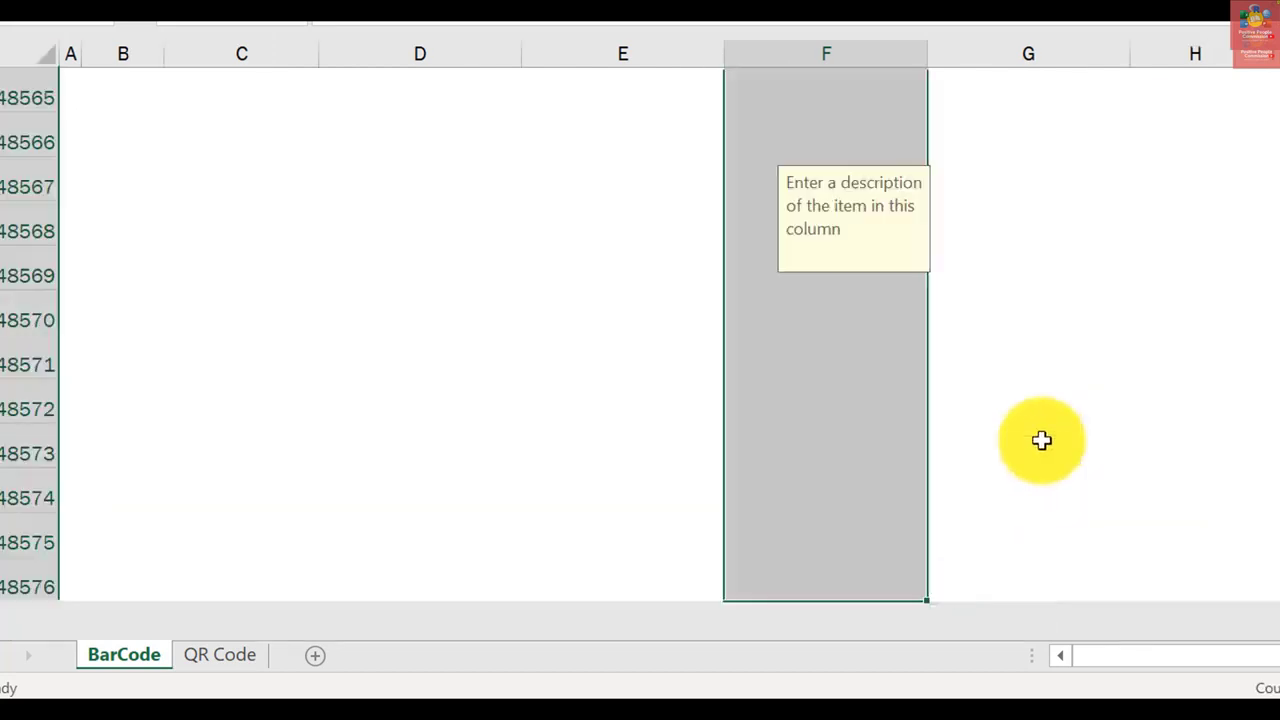
key(ctrl+shift+Up)
key(ctrl+shift+Down)
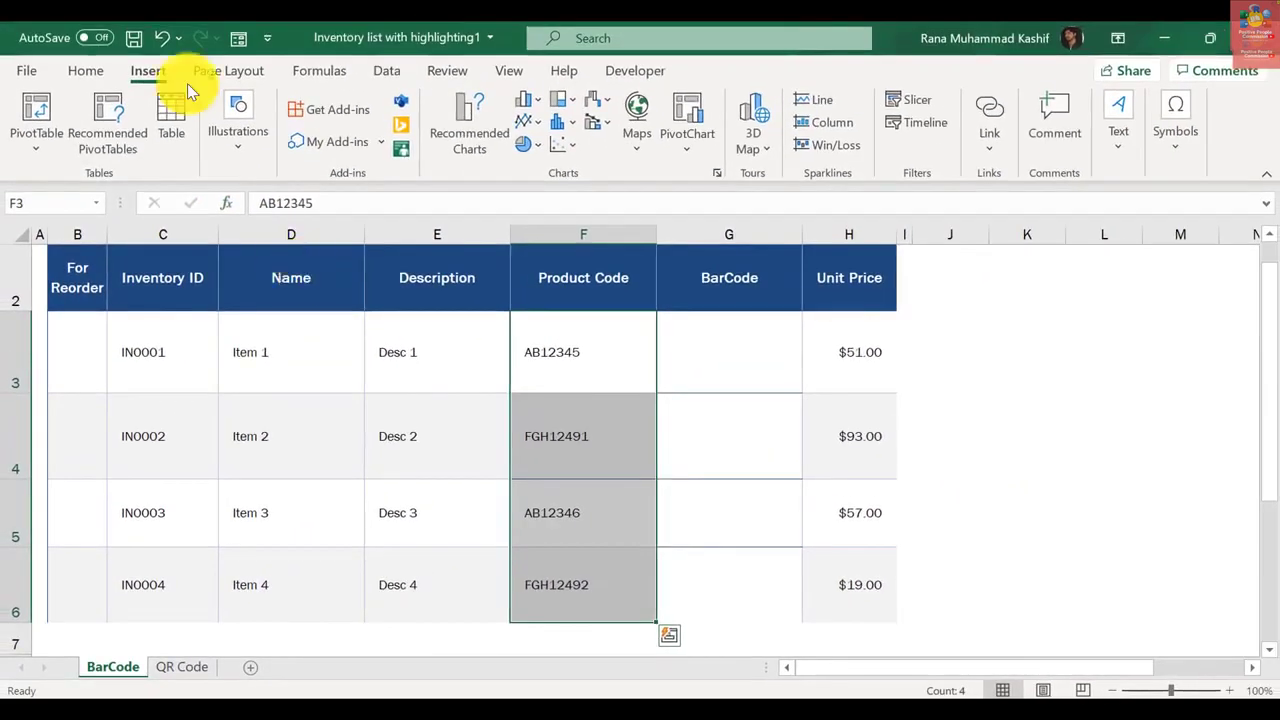
click(96, 74)
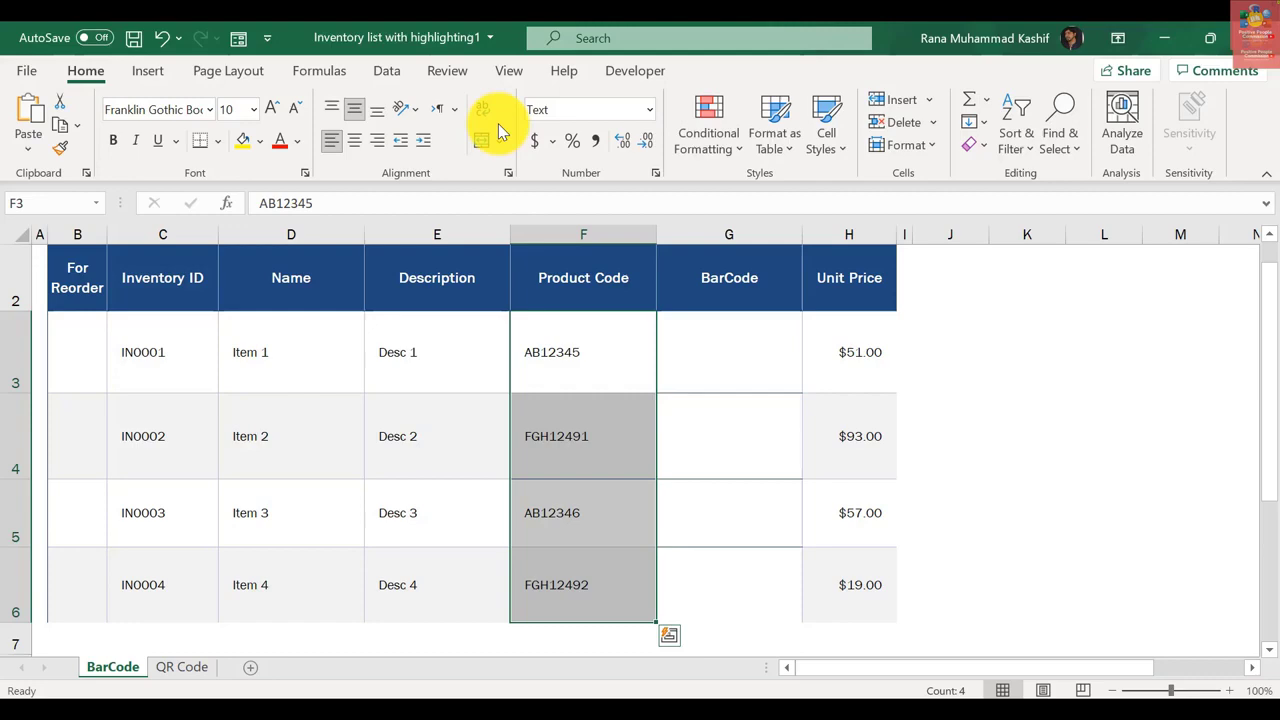
click(649, 110)
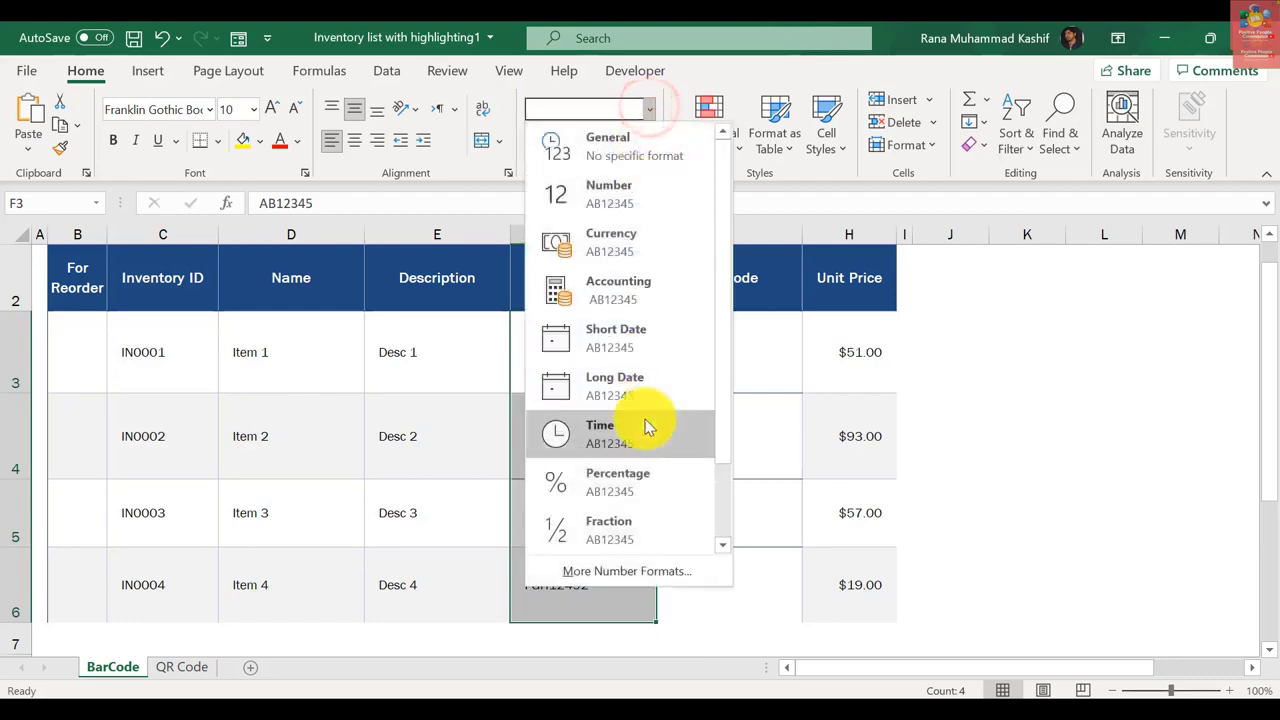
scroll(720, 420, down, 2)
click(640, 517)
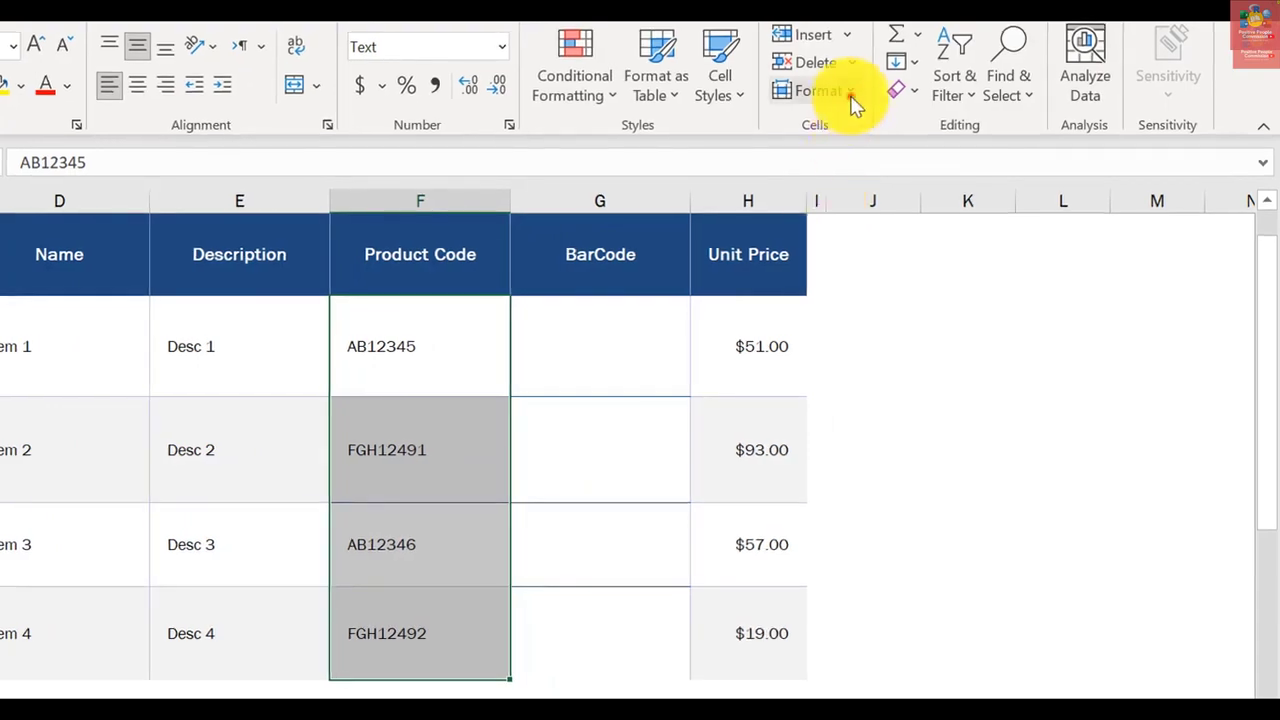
Confirm the Text category for the selected product codes in the Format Cells settings.
click(931, 145)
click(860, 681)
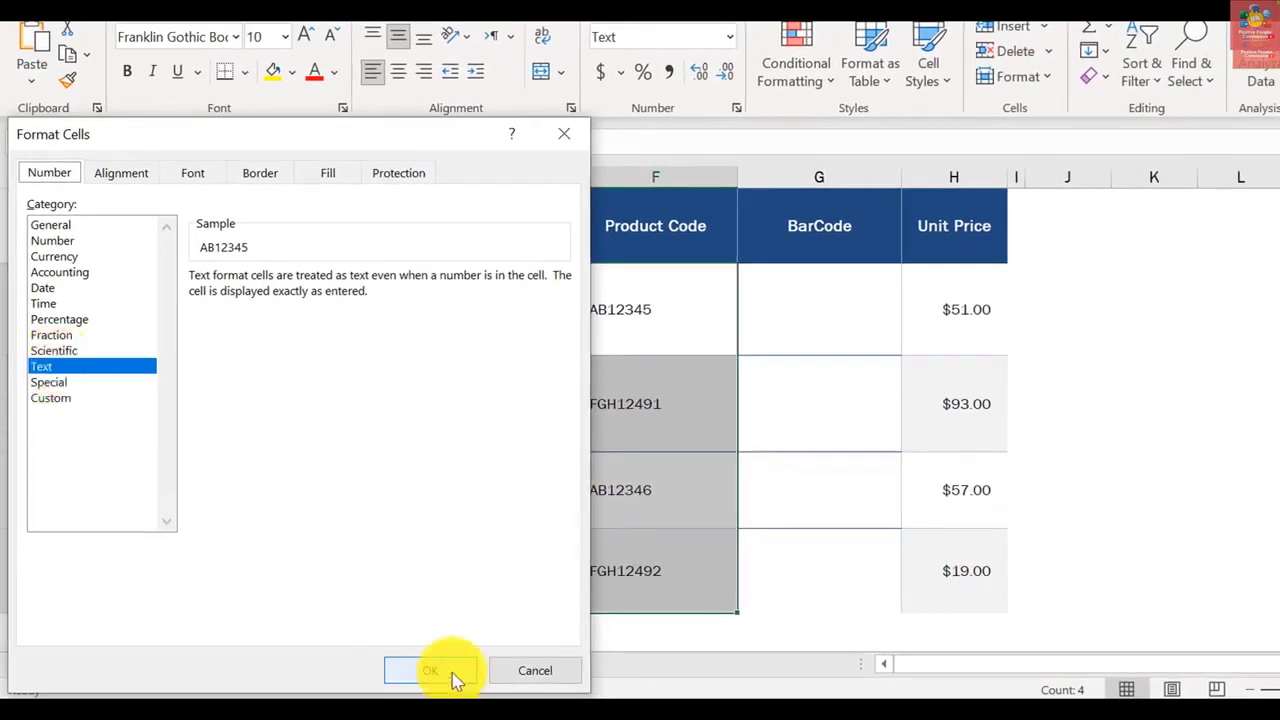
click(445, 668)
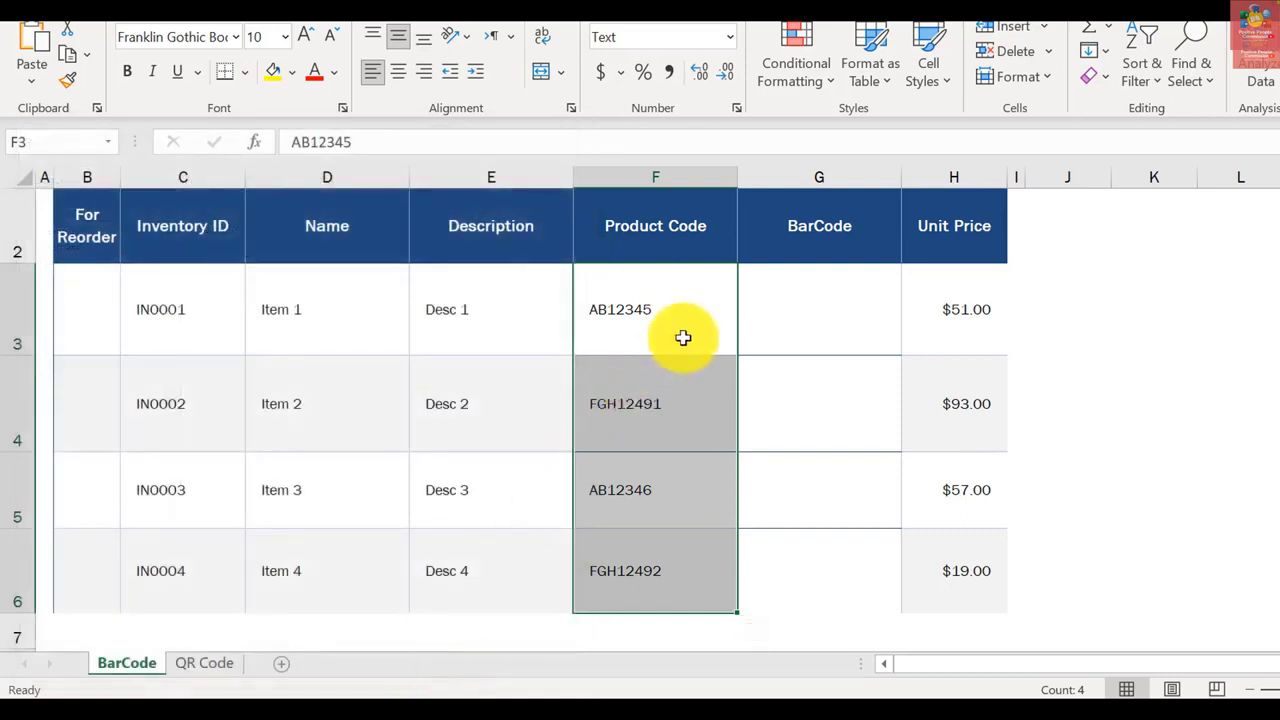
Enter the formula =F3 in the BarCode cell G3 and fill it down to G6.
click(823, 321)
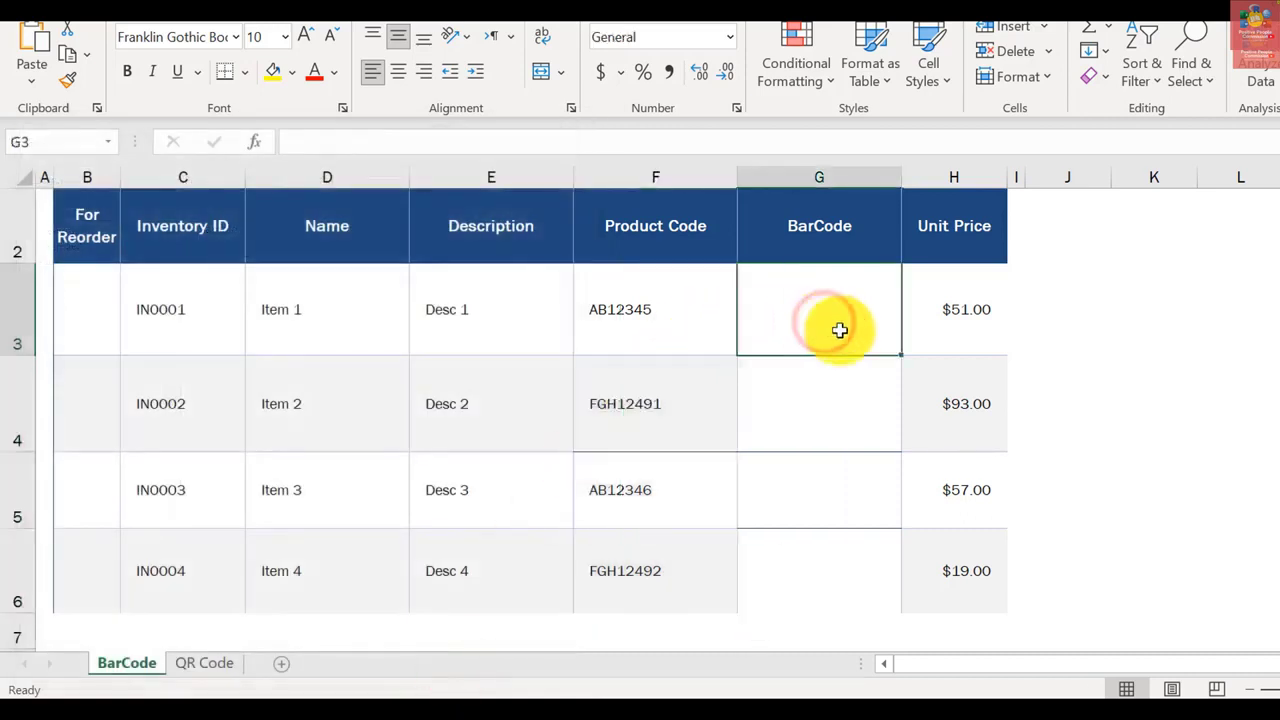
text(=)
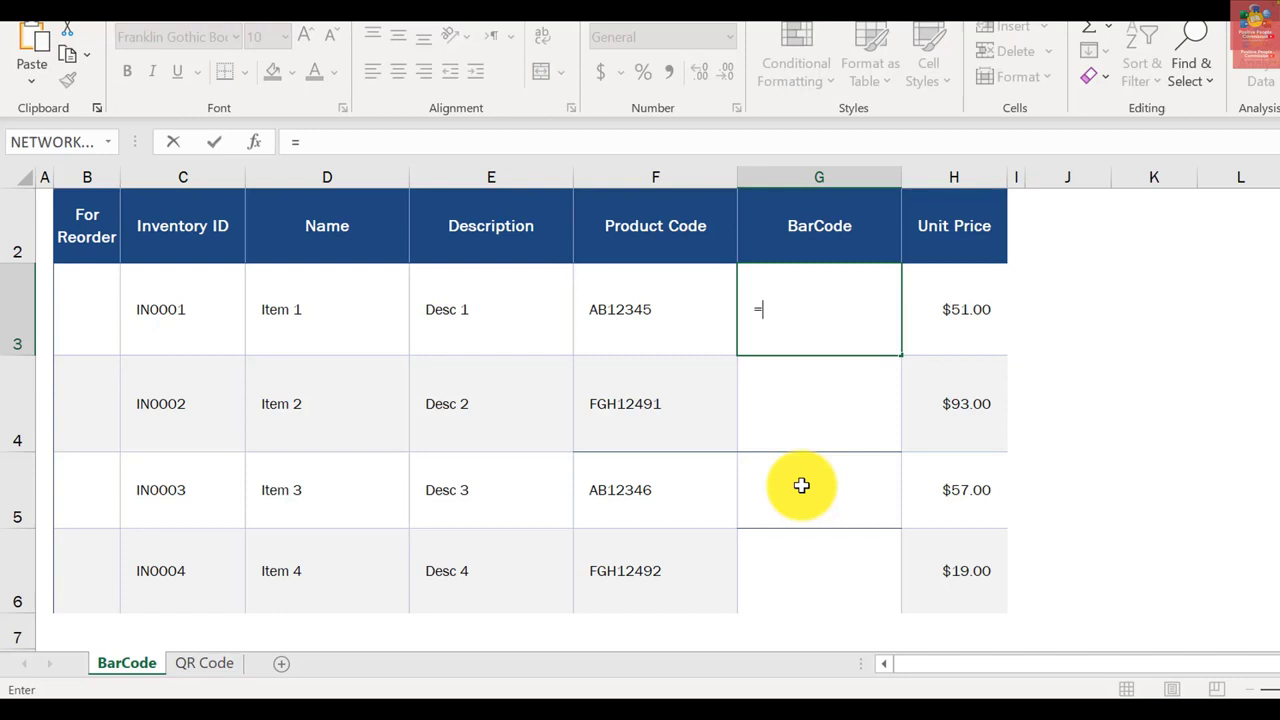
click(641, 300)
key(Return)
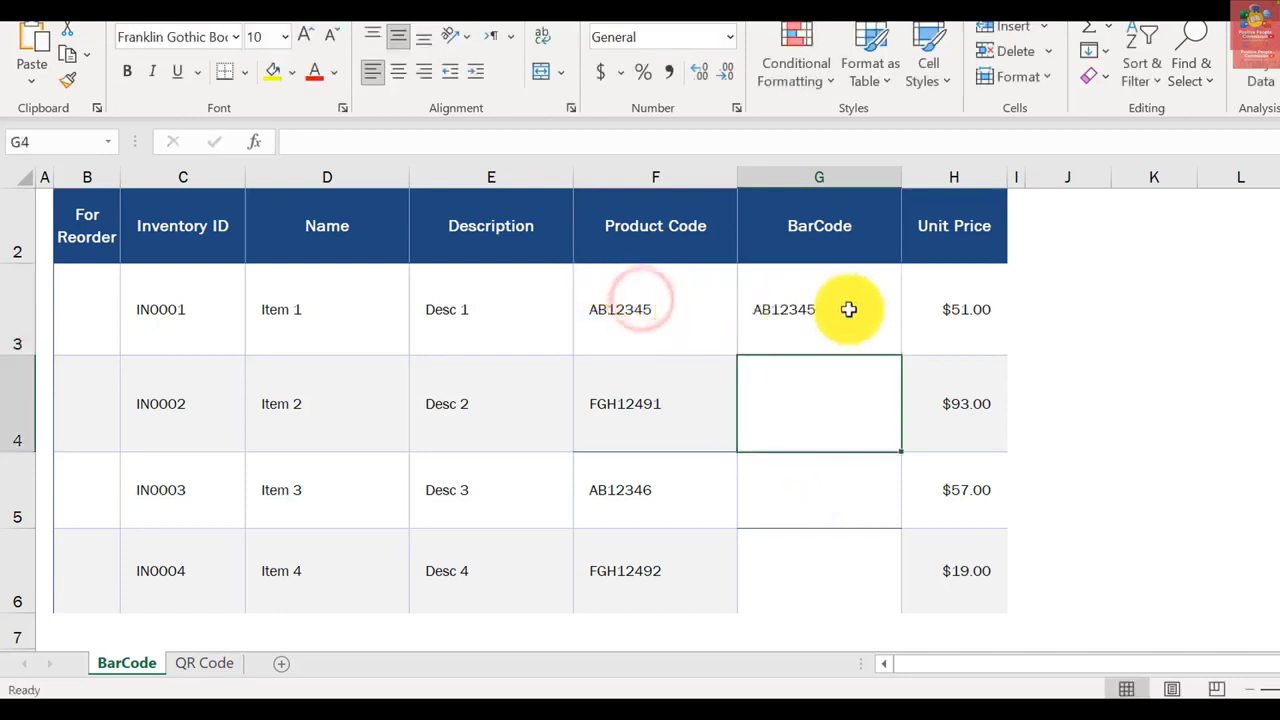
click(852, 307)
double_click(900, 357)
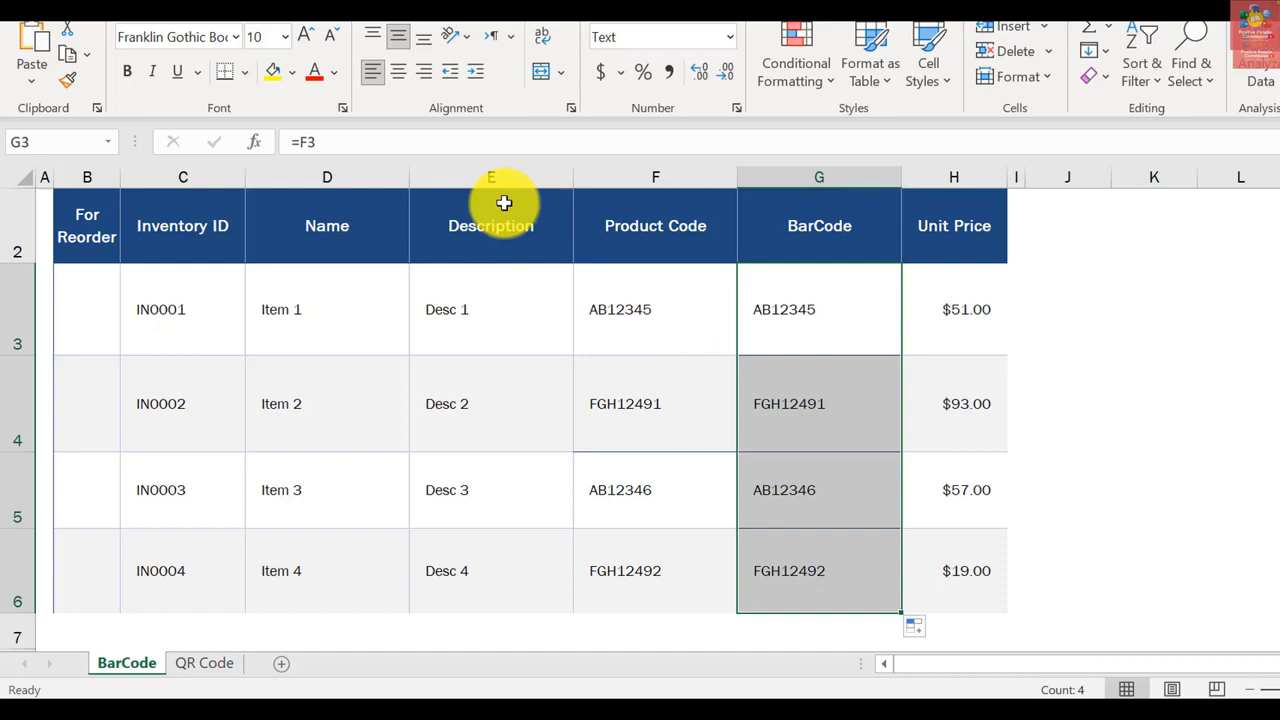
Apply the CIA Code 39 Medium Text font to the BarCode cells G3:G6.
click(232, 37)
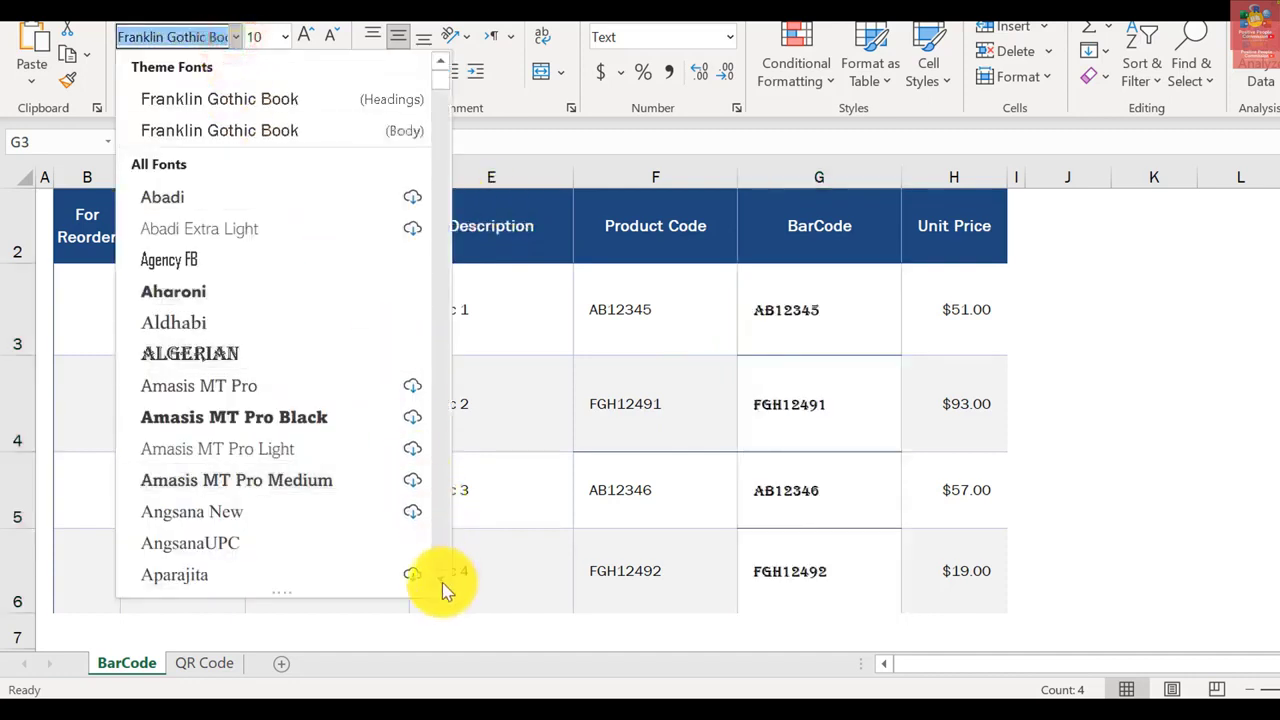
click(445, 588)
click(445, 588)
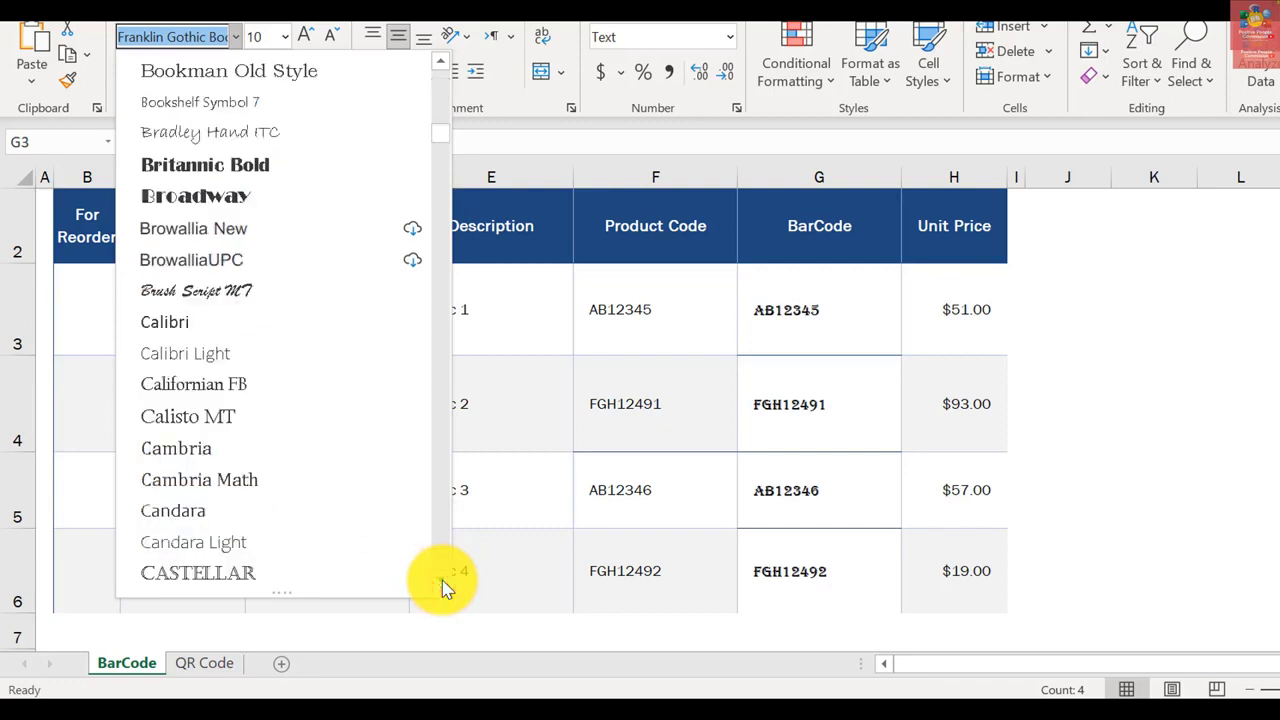
click(445, 588)
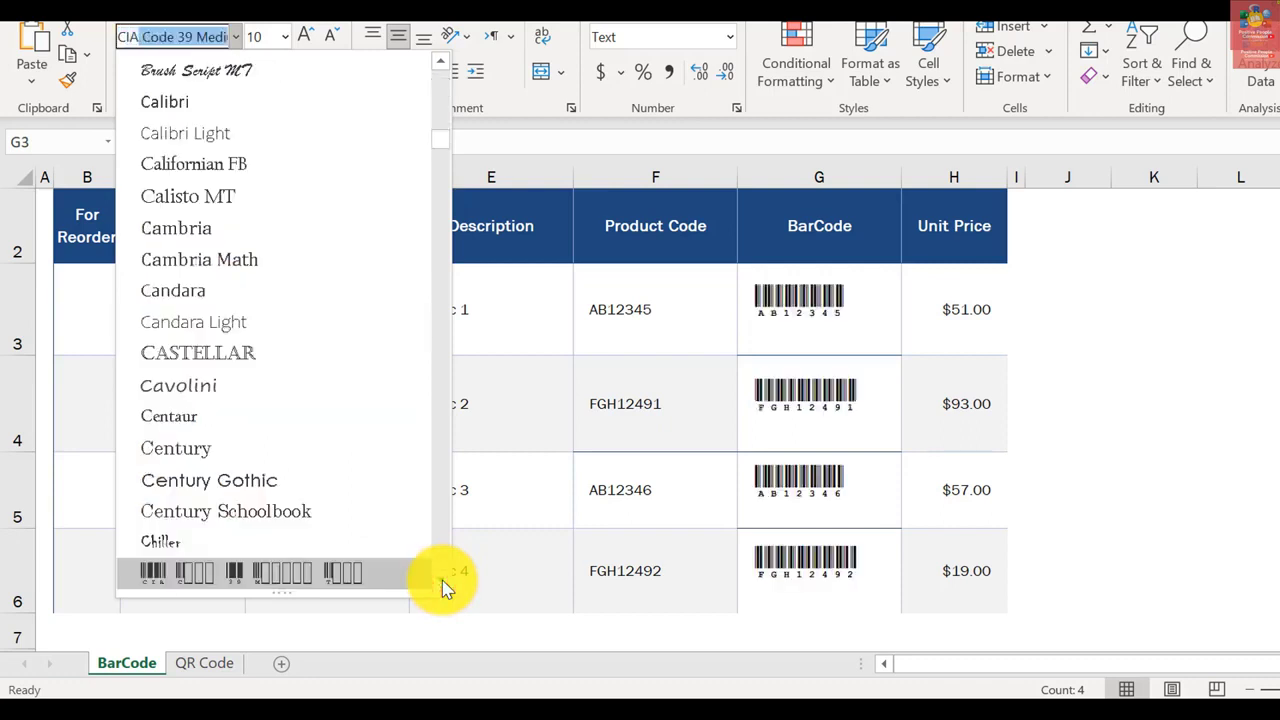
click(443, 585)
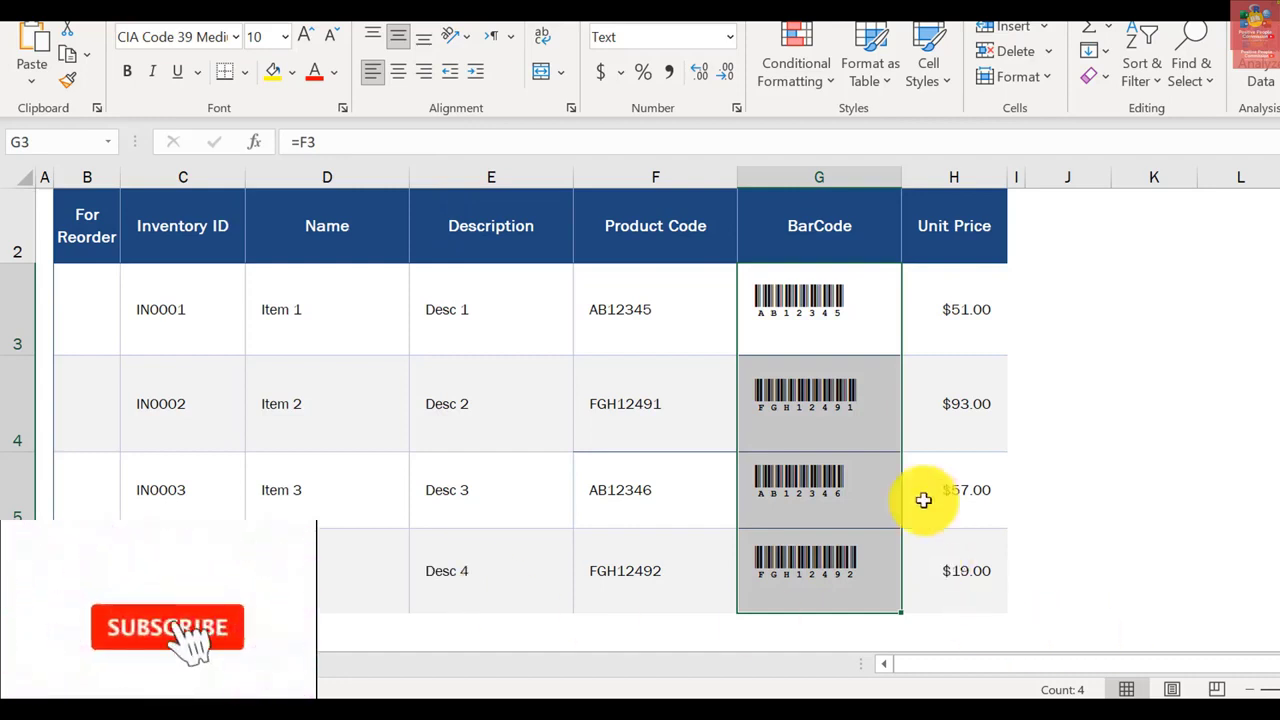
Append 12 to the product code of Item 1 so that F3 contains AB1234512.
click(823, 331)
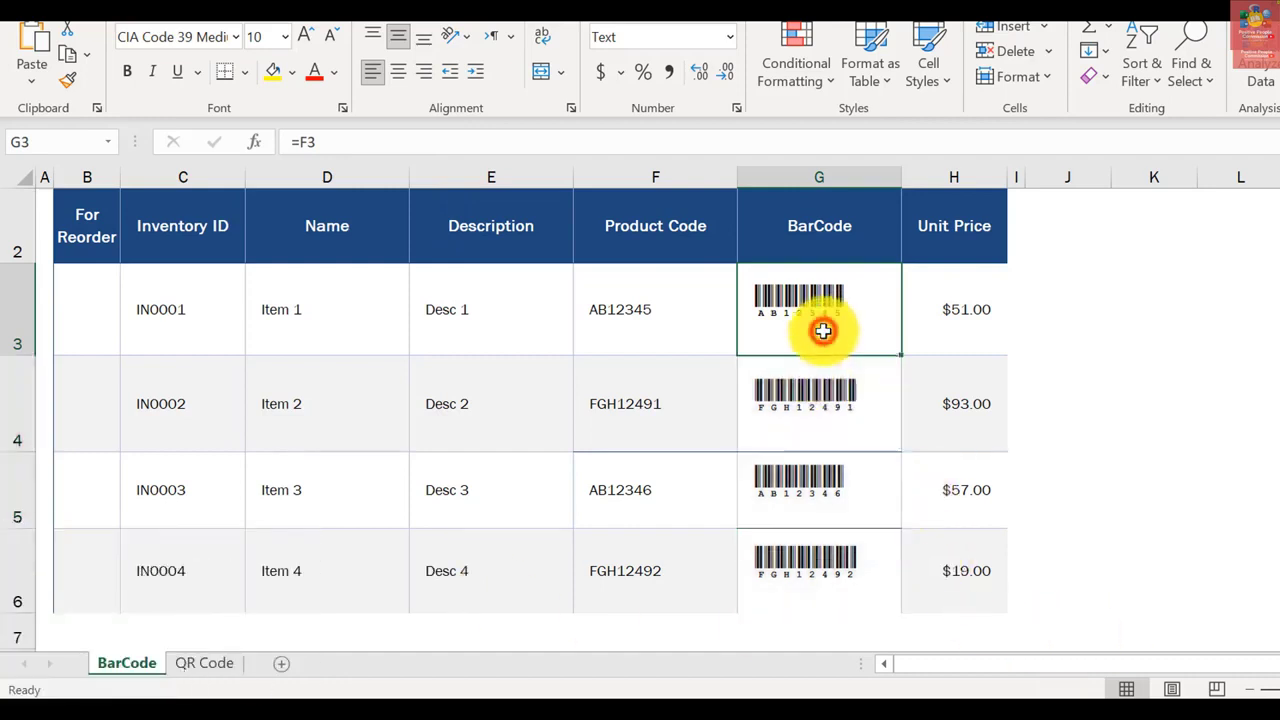
click(660, 324)
click(374, 142)
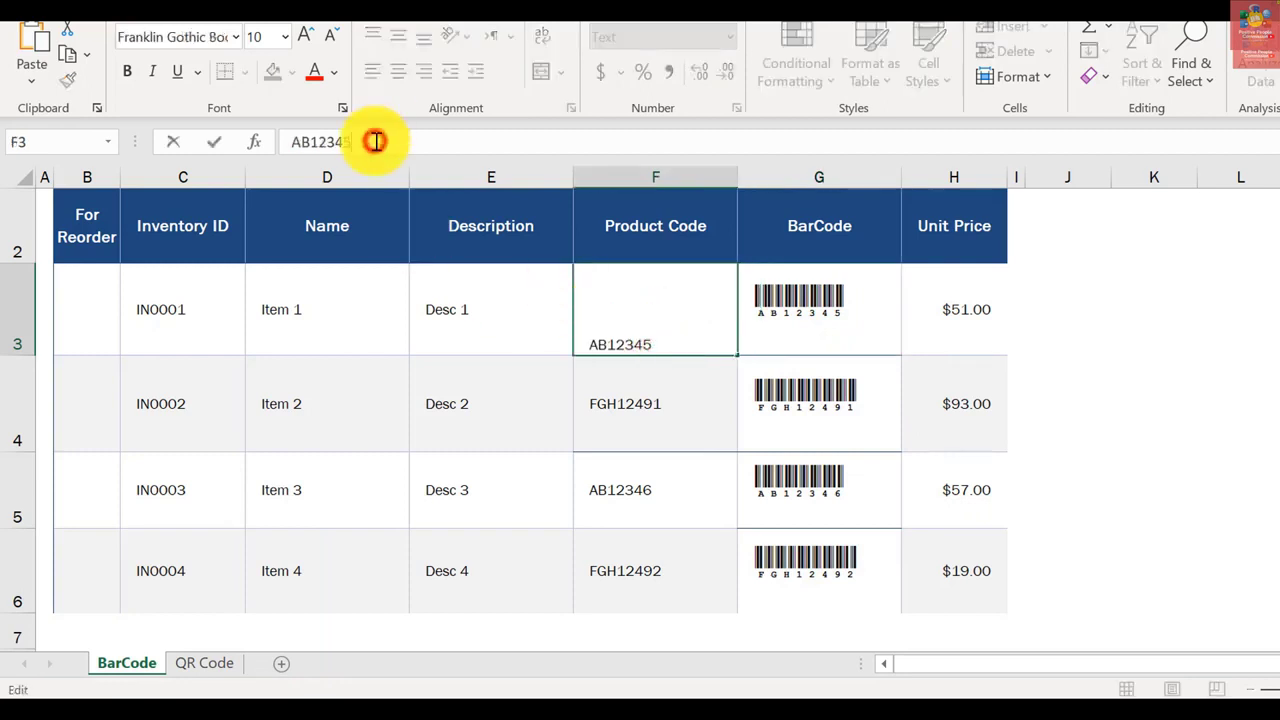
text(12)
key(Return)
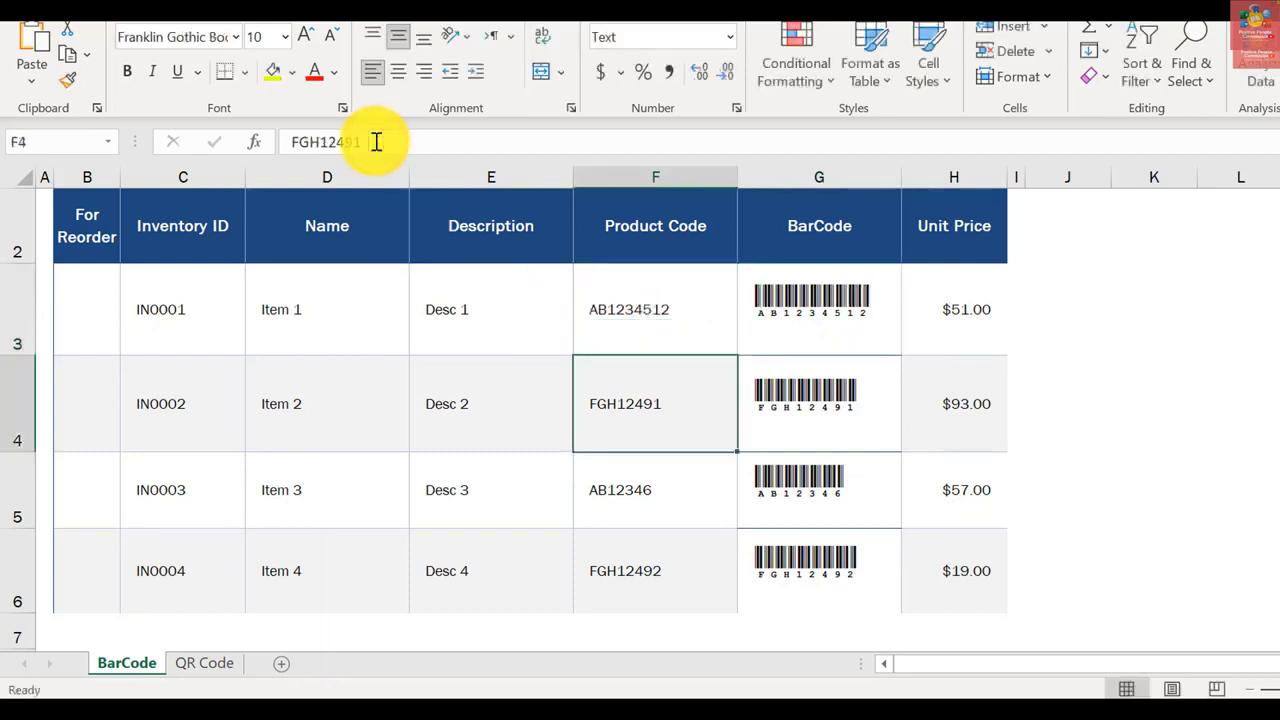
Extend the product code of Item 2 in F4 to FGH2124911.
click(371, 142)
text(1)
key(Return)
click(646, 406)
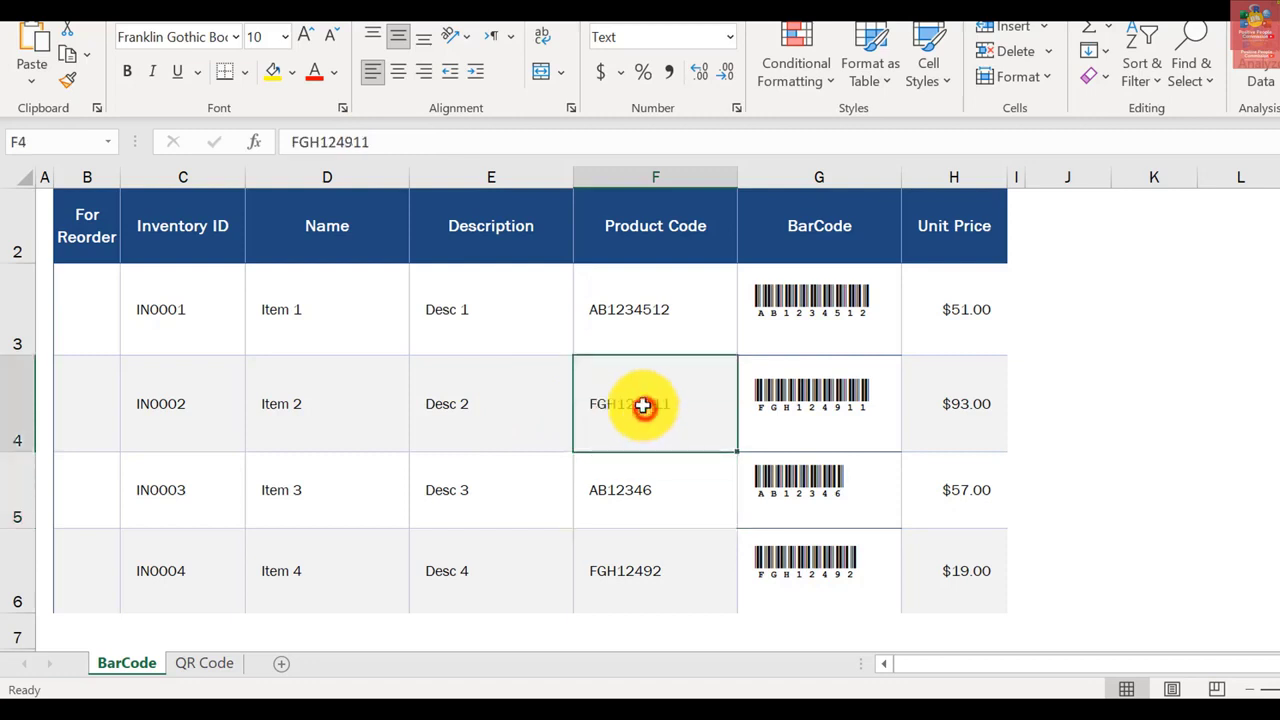
click(325, 145)
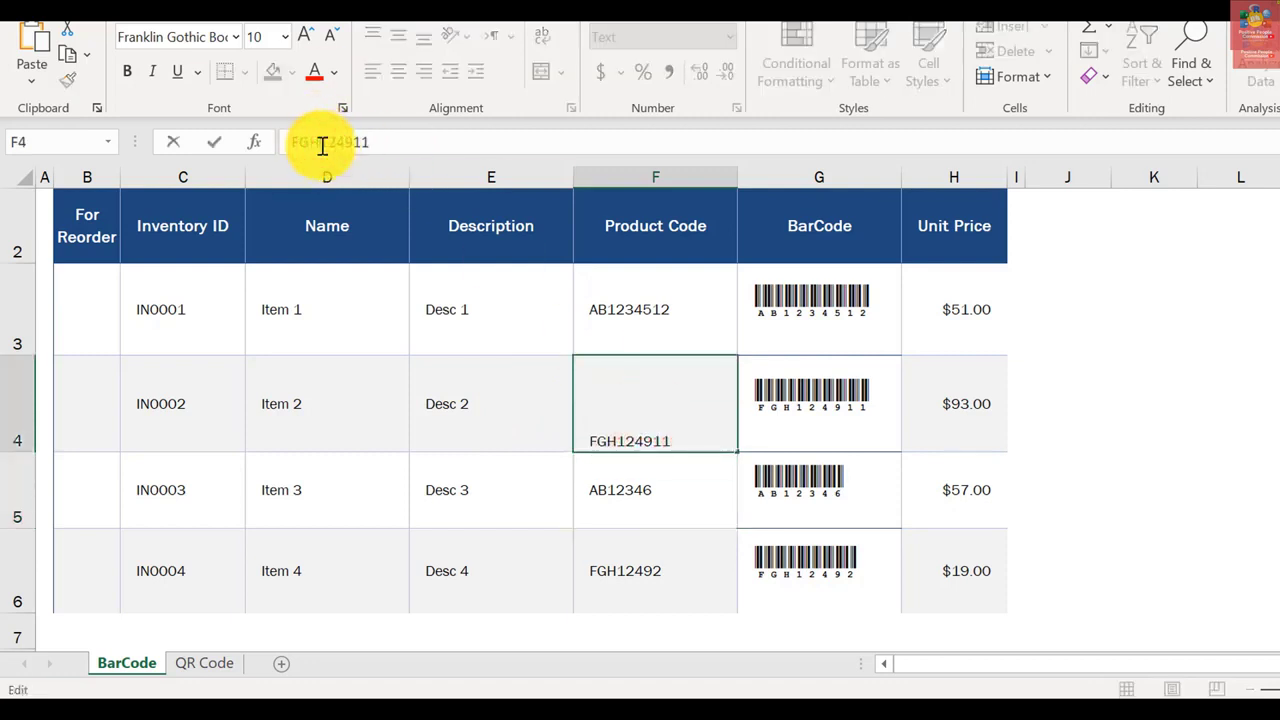
text(2)
key(Return)
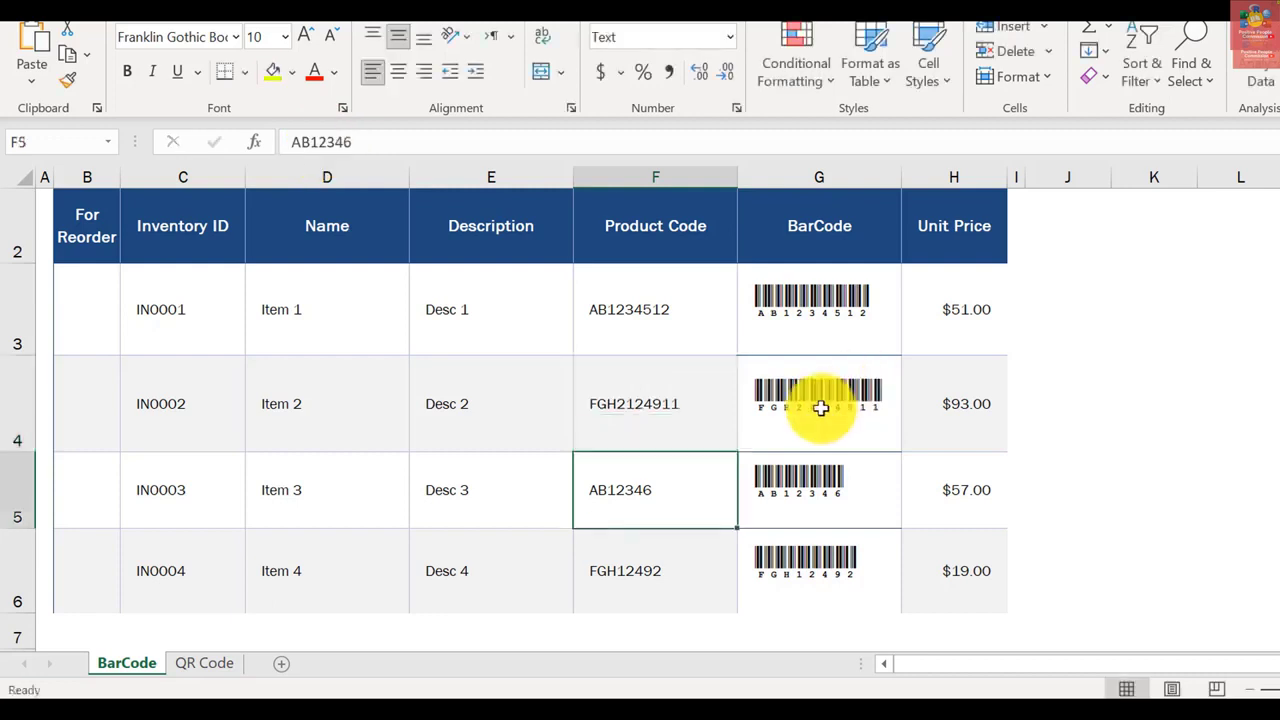
Examine the barcodes in the BarCode column up close against their product codes.
scroll(640, 409, up, 5)
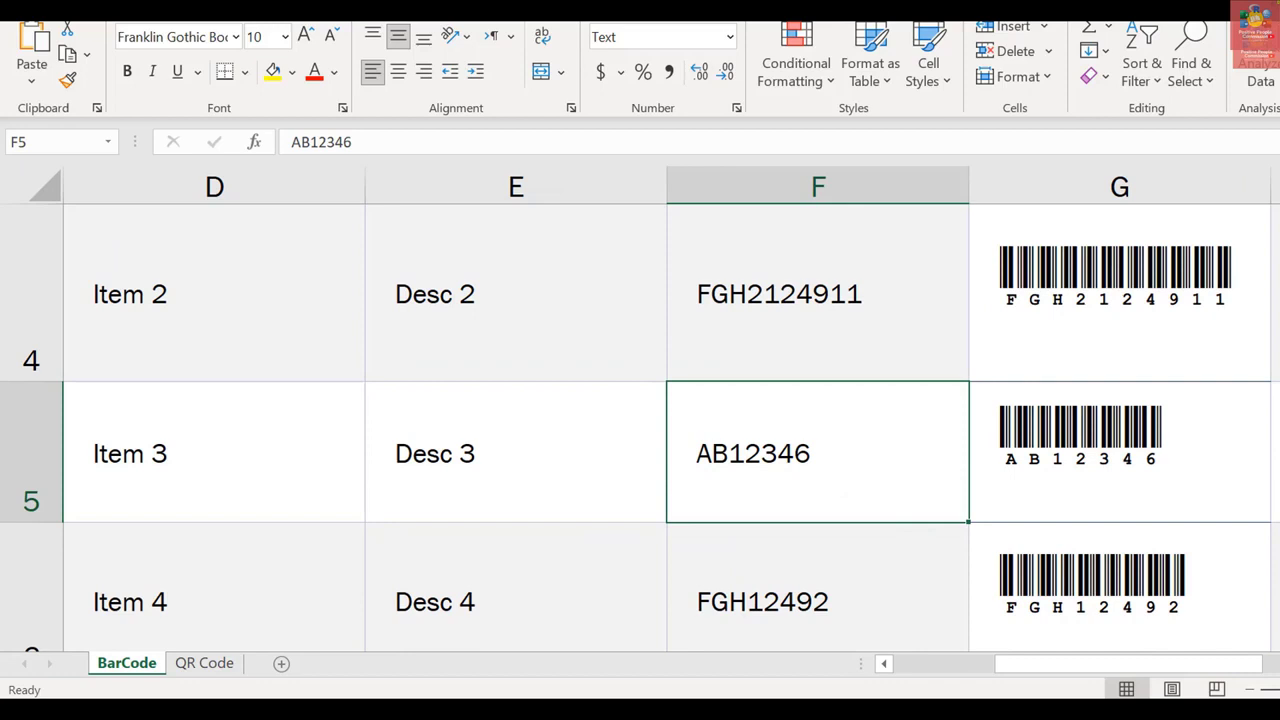
scroll(640, 409, up, 3)
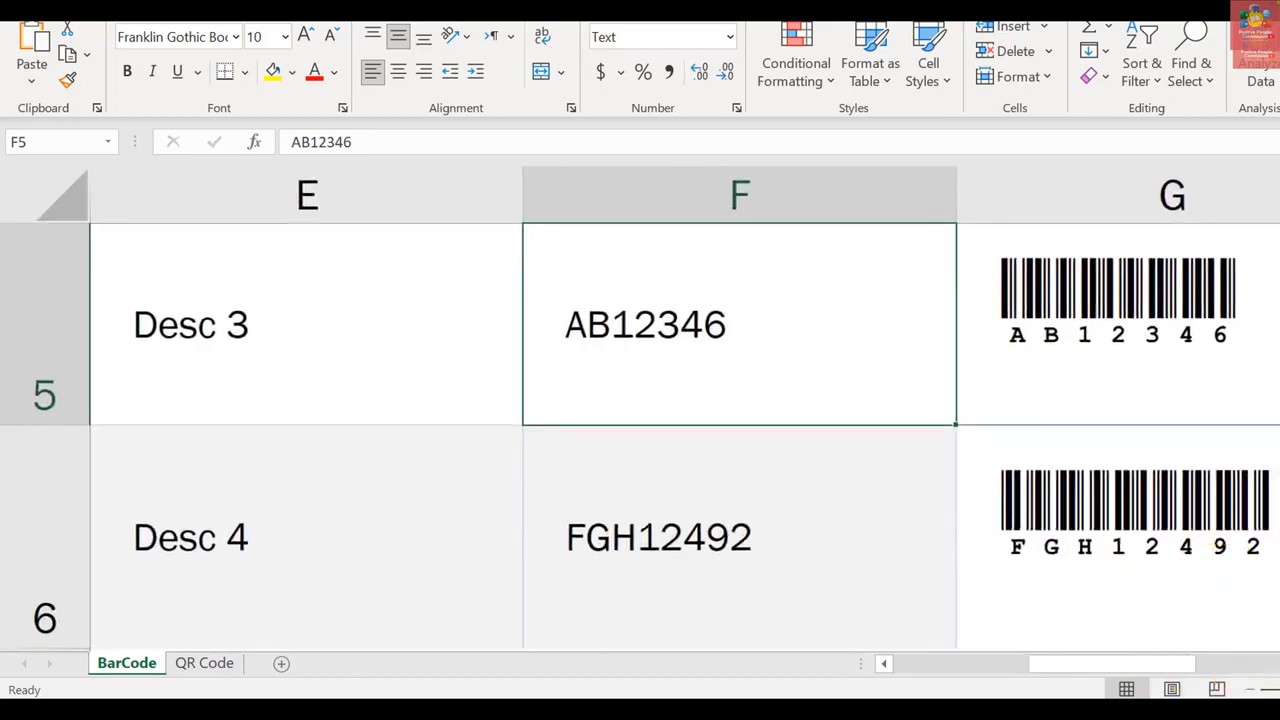
scroll(640, 409, up, 2)
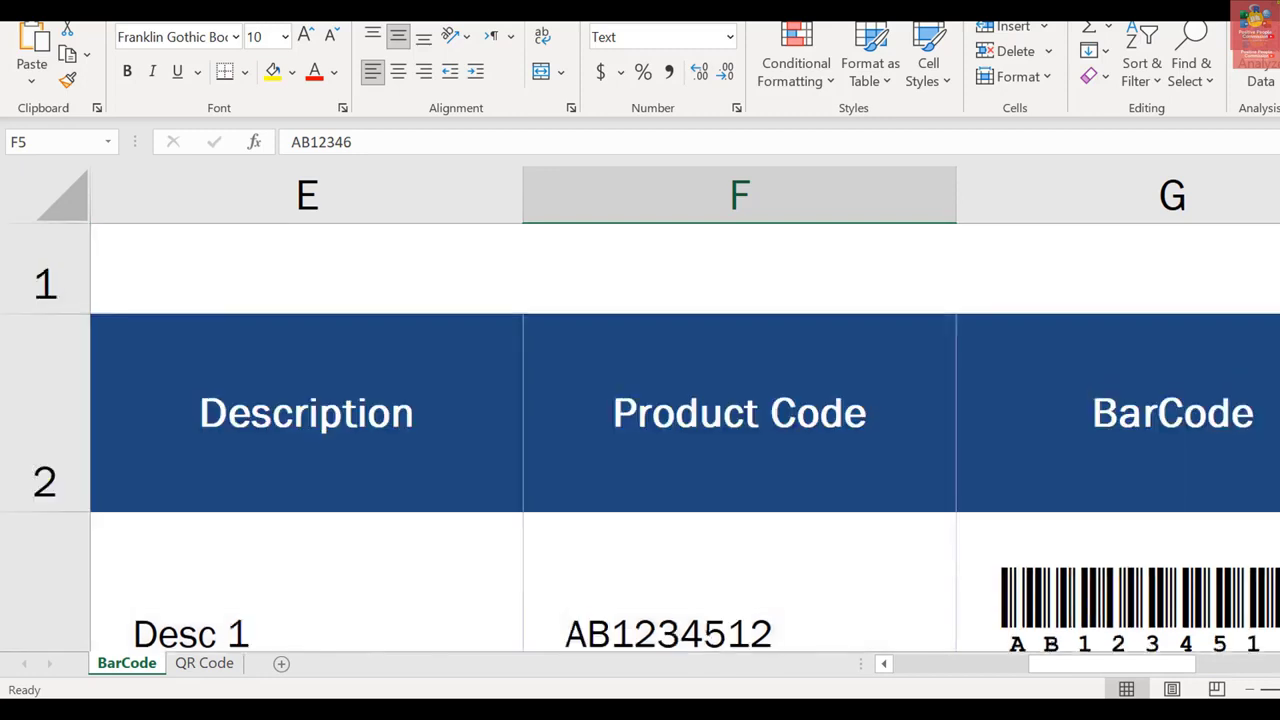
scroll(640, 409, down, 2)
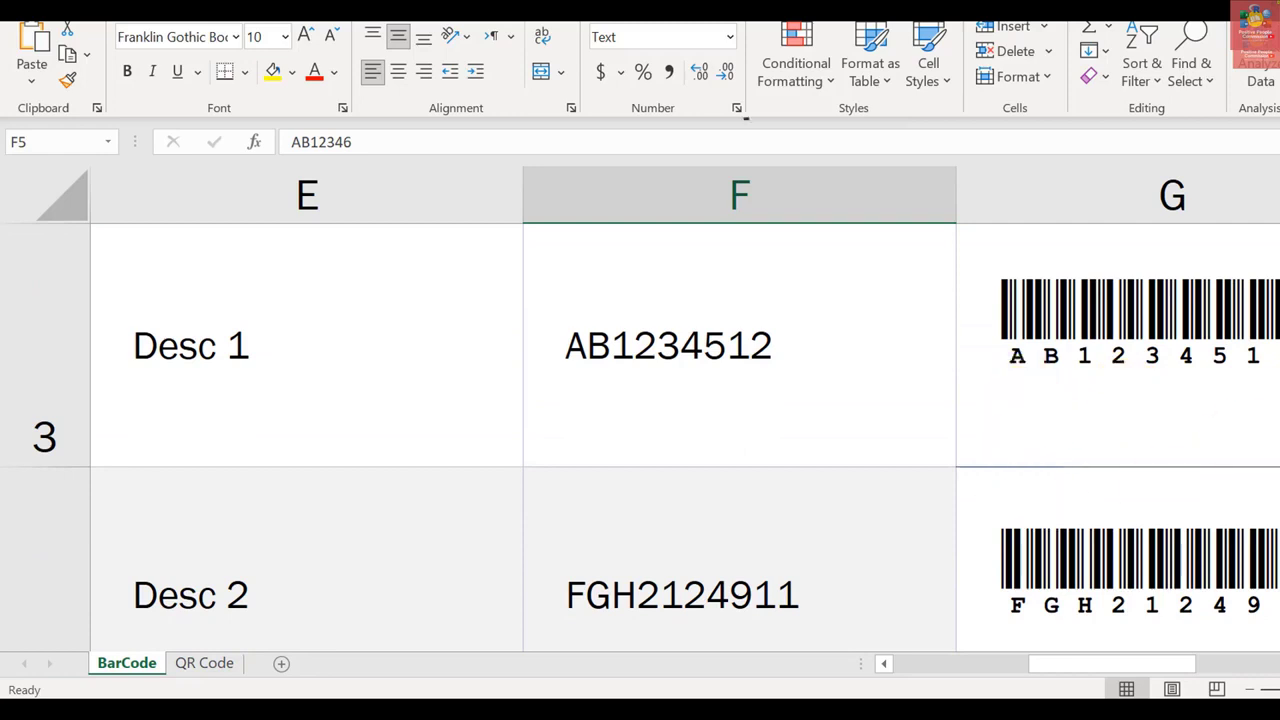
ctrl+scroll(640, 409, down, 5)
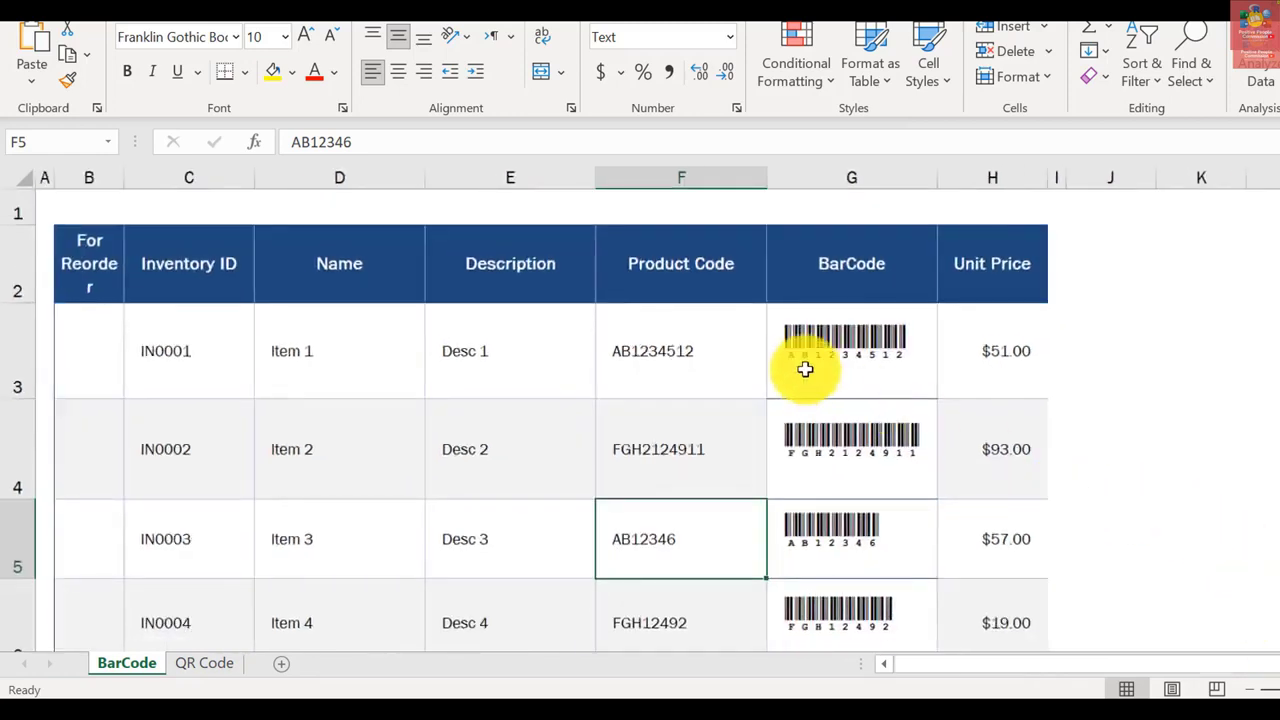
Try the CIA Code 39 Medium Text font on the product code in F5.
click(237, 37)
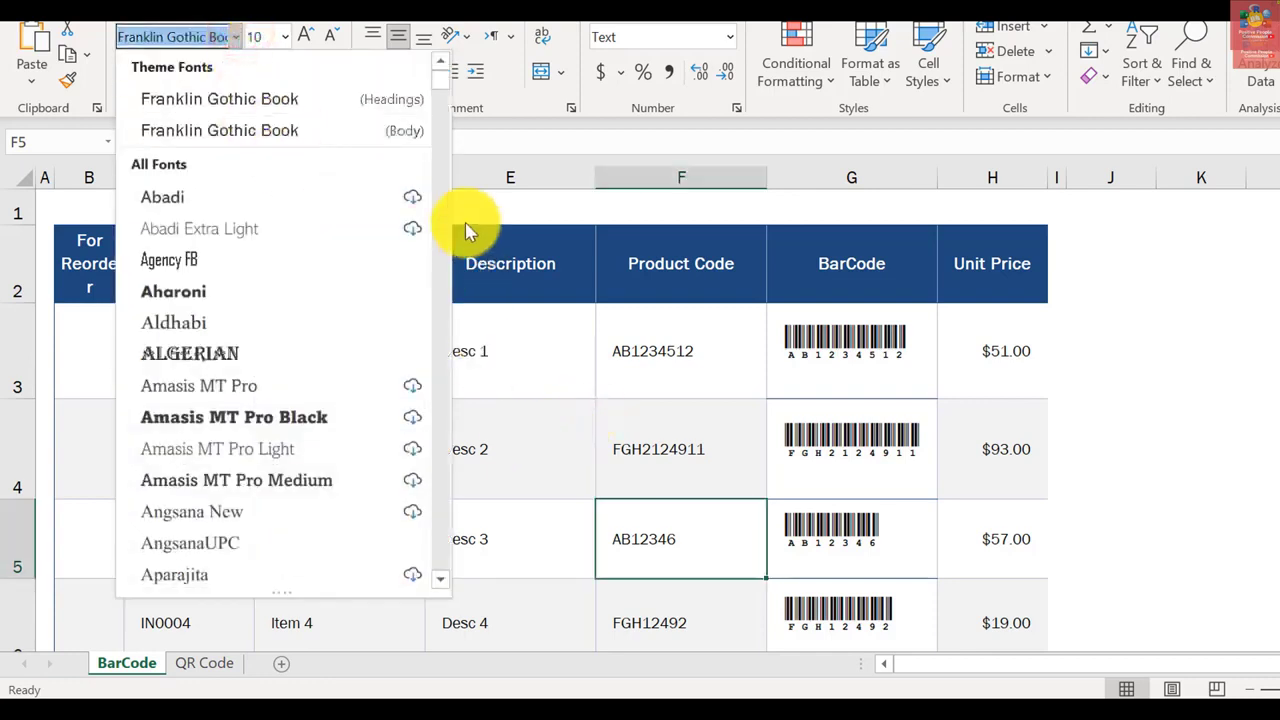
text(CIA Code 39 Medium Text)
key(Return)
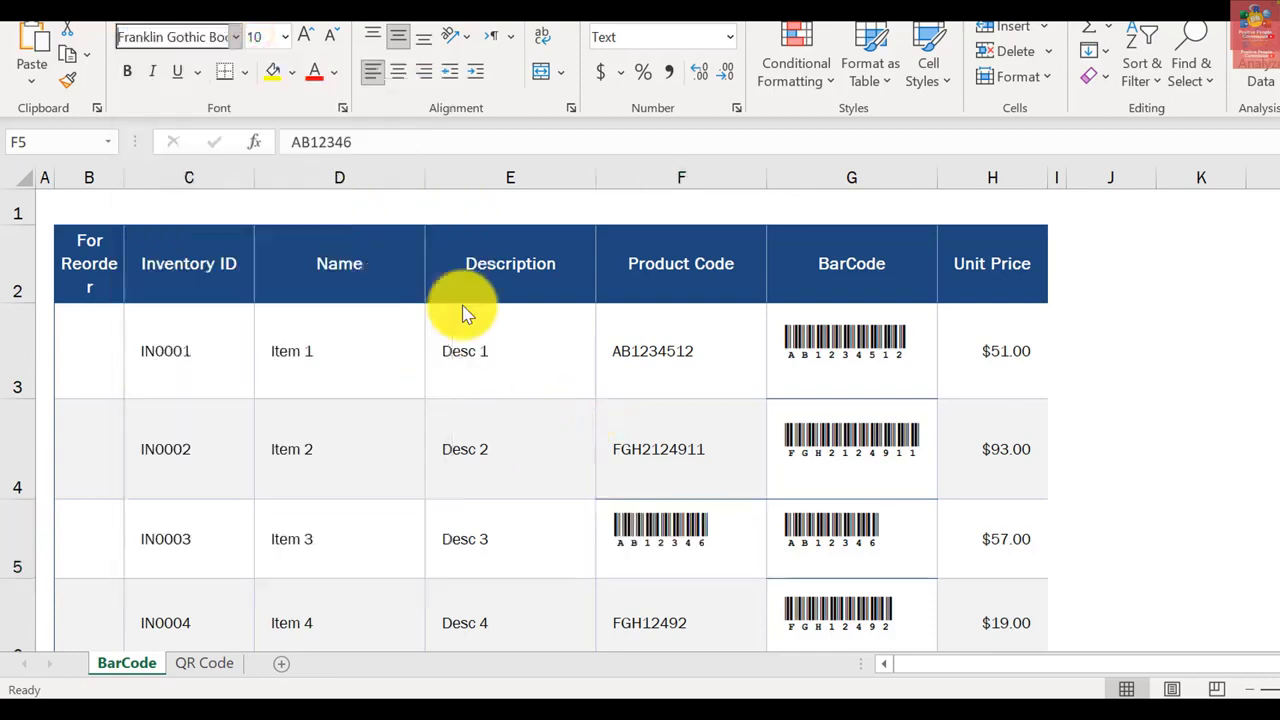
key(Escape)
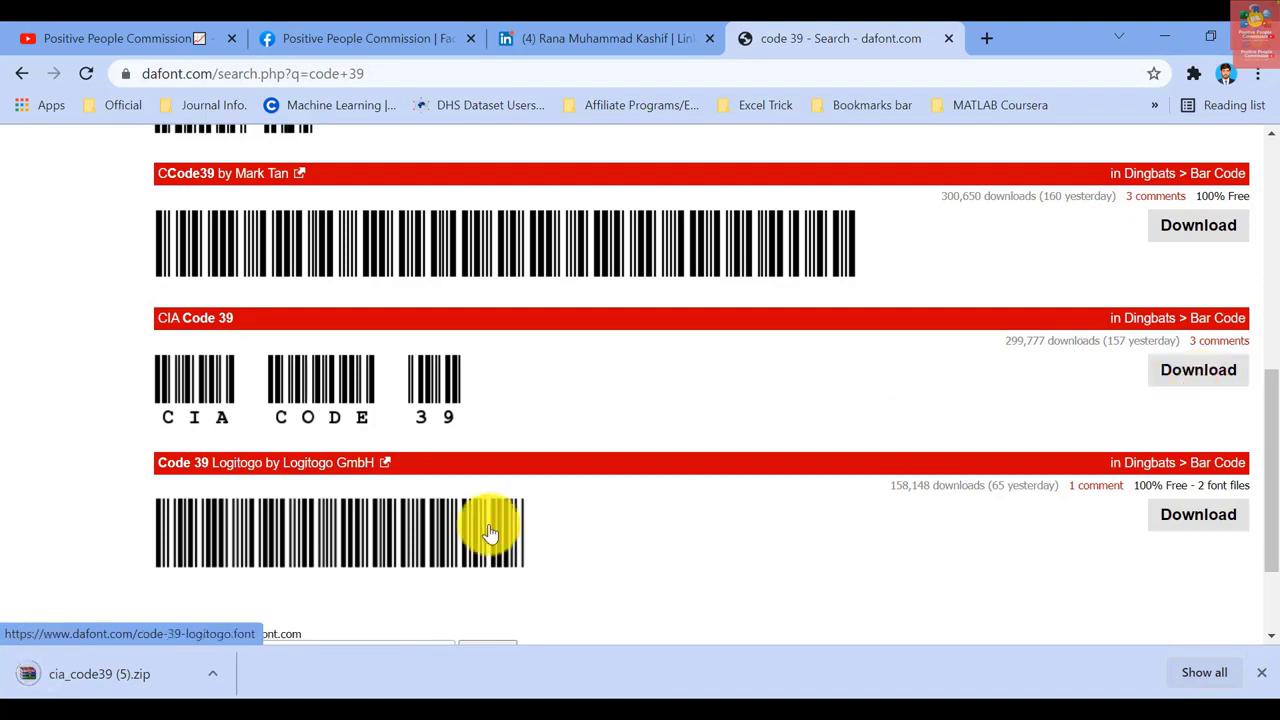
Install the CIA Code 39 Medium Text font from ciacode39_m.ttf in the downloaded zip, replacing the existing copy, and return to Excel.
click(157, 672)
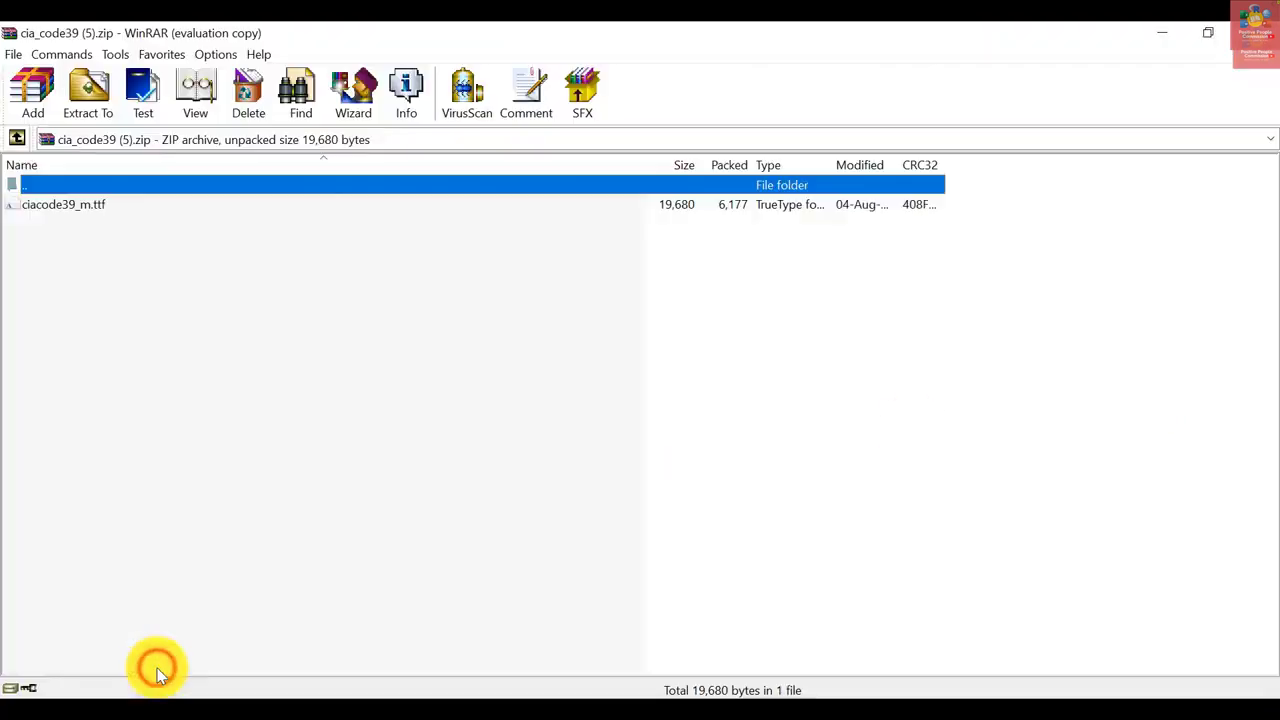
double_click(70, 205)
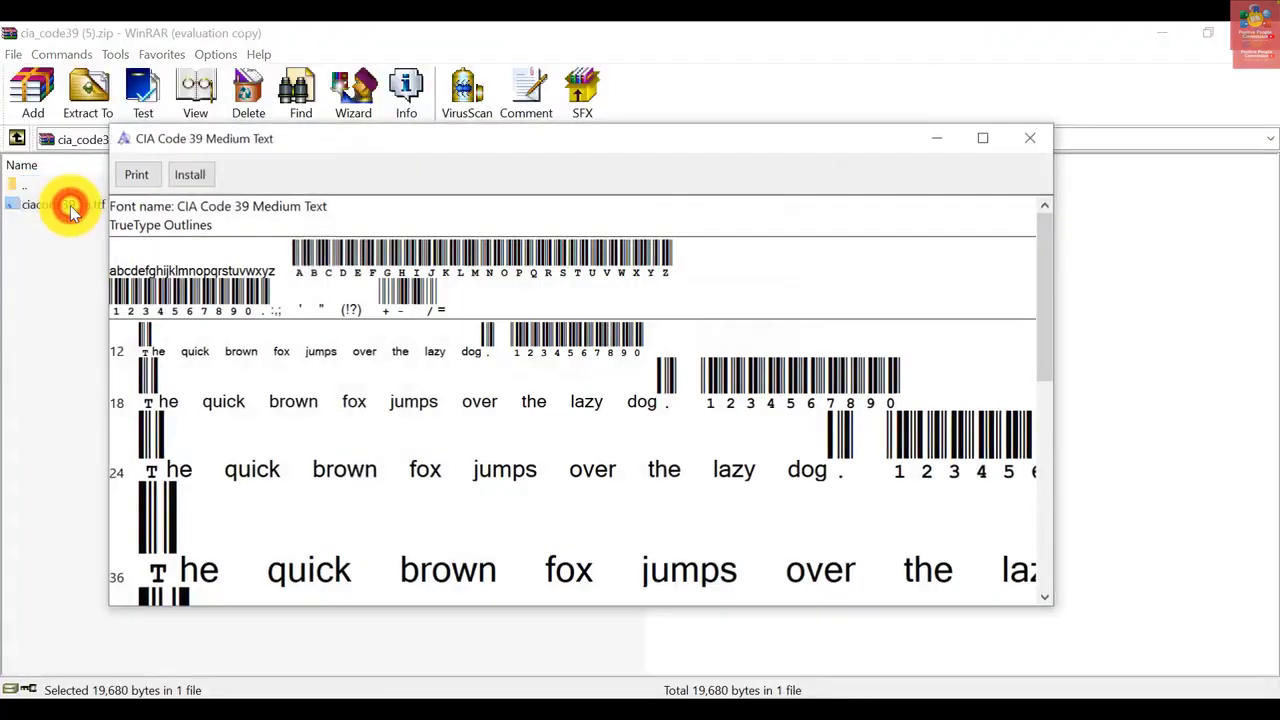
click(190, 176)
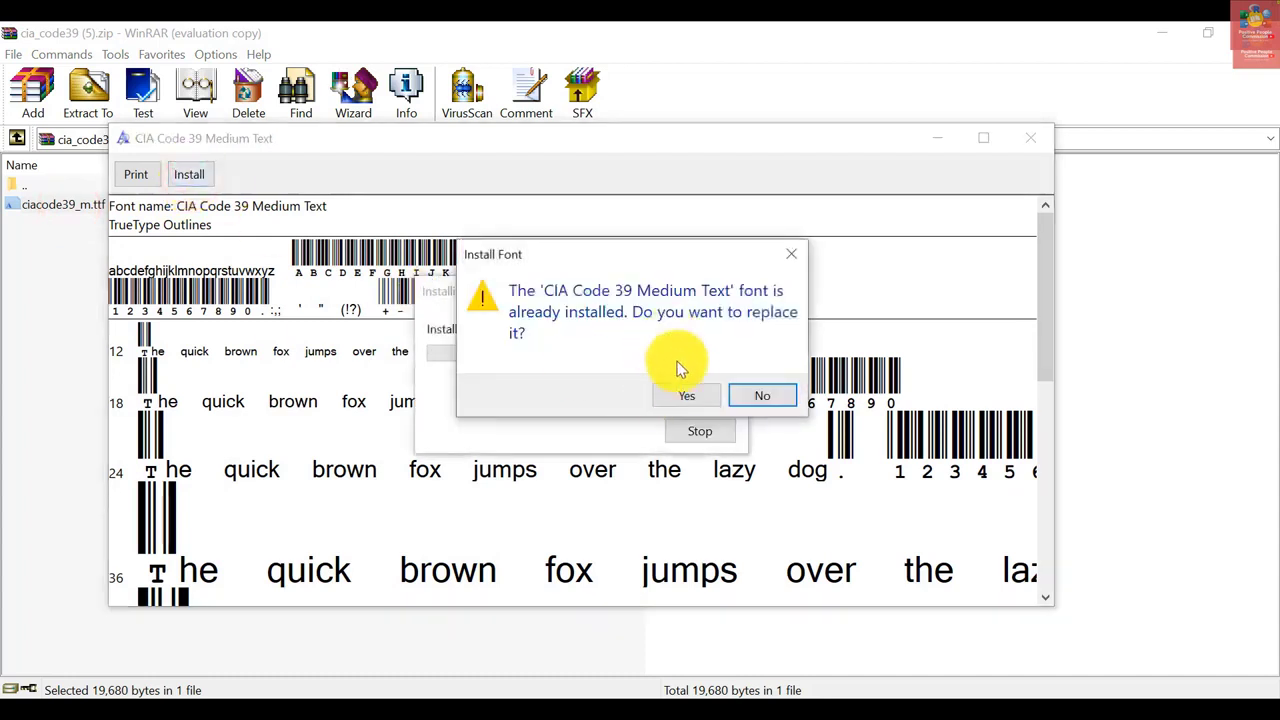
click(690, 397)
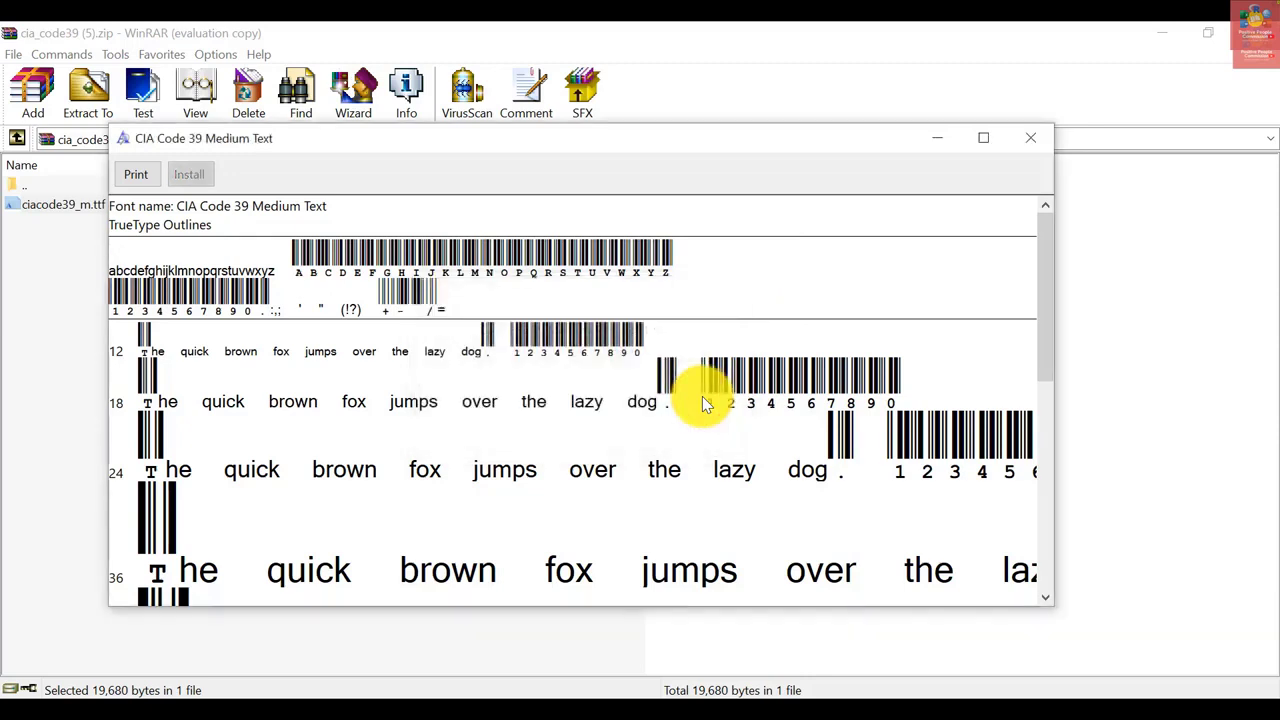
click(1022, 145)
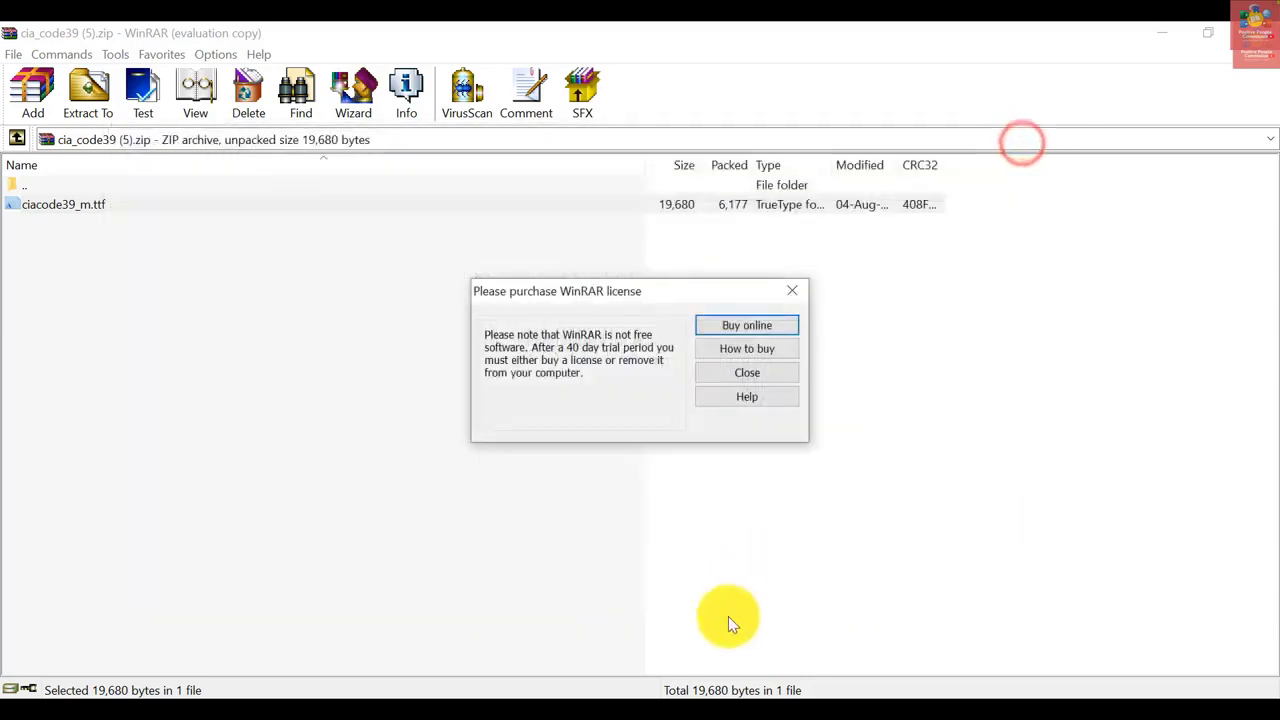
click(734, 373)
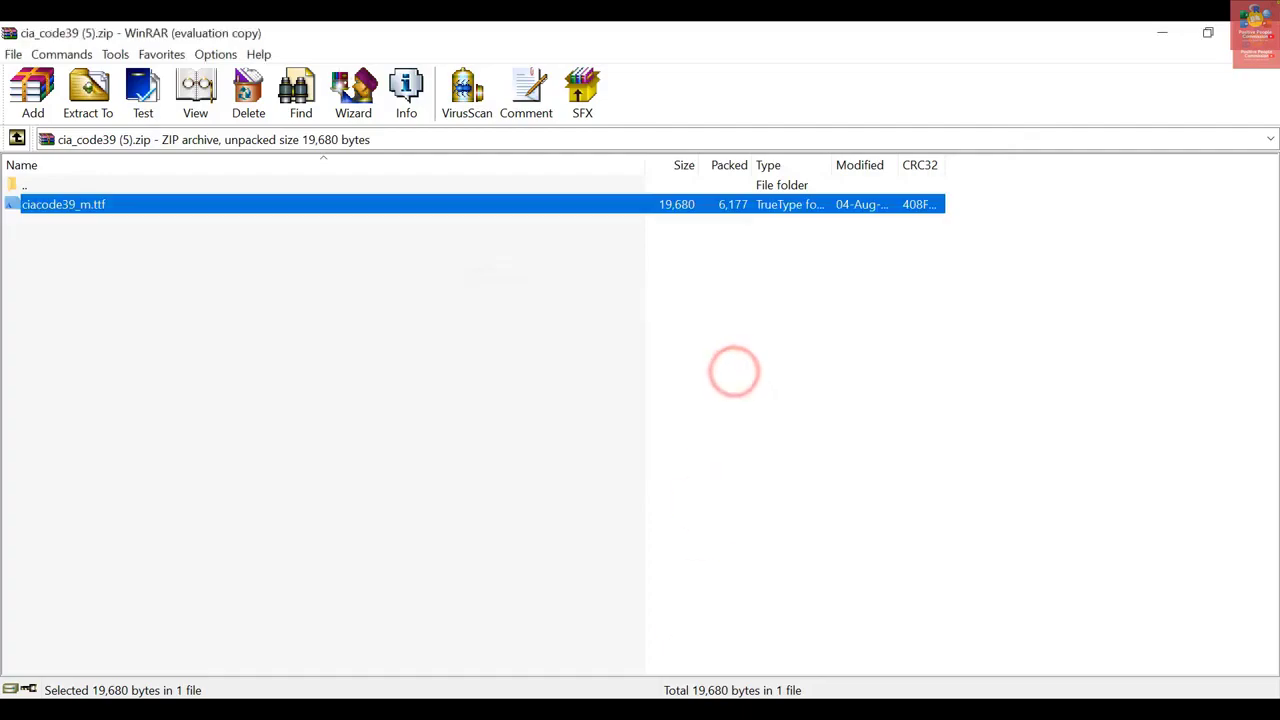
key(alt+Tab)
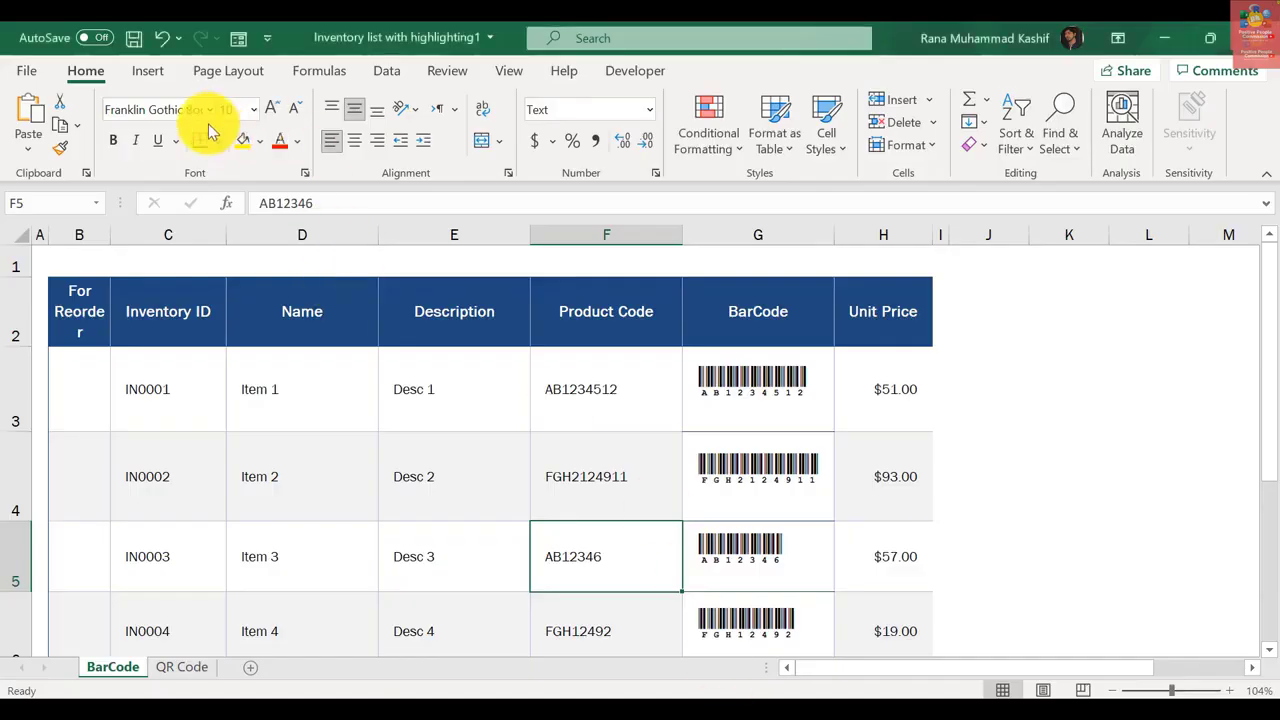
click(208, 108)
click(208, 108)
click(210, 105)
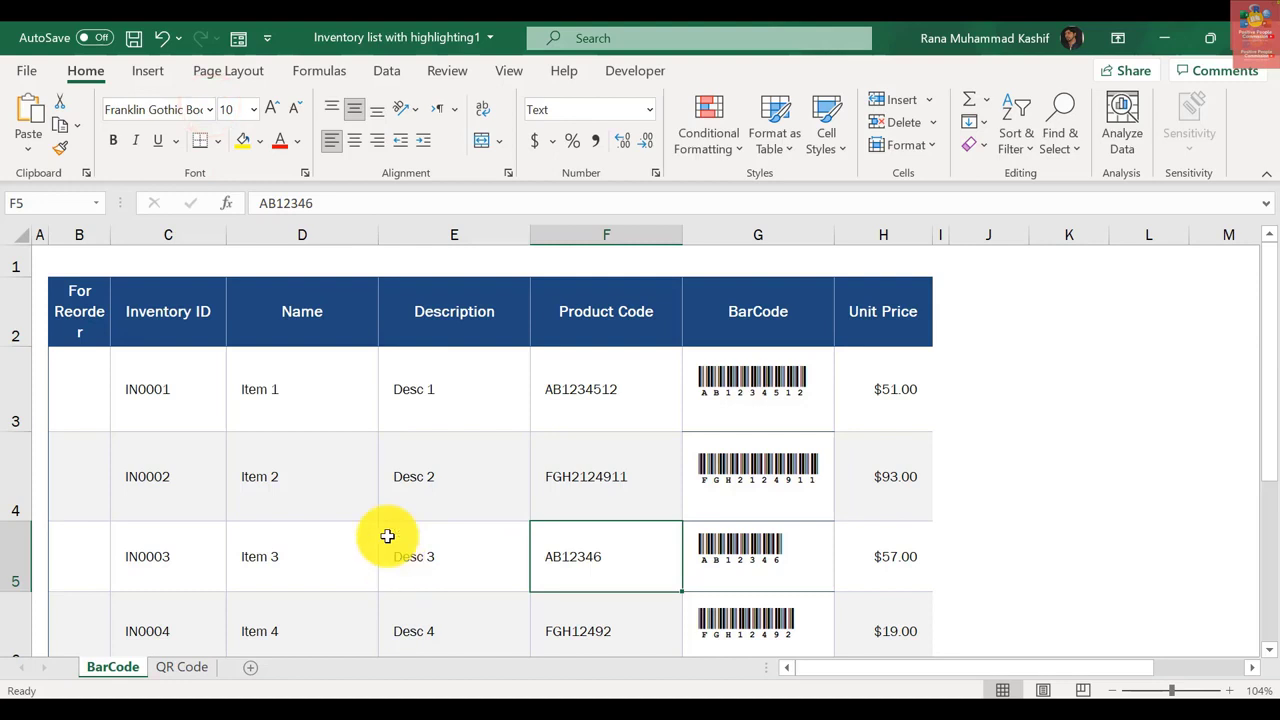
On the QR Code sheet, center the platform names in A3:A5 horizontally and align them to the middle vertically.
click(193, 668)
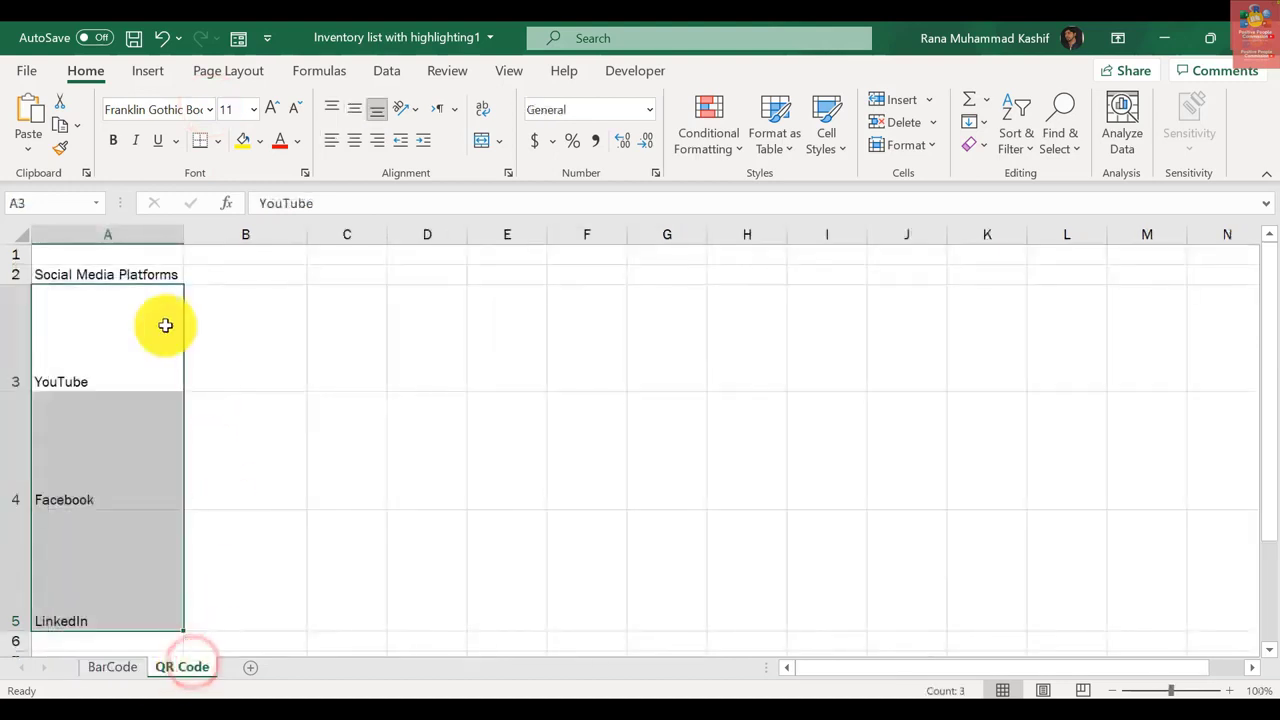
click(354, 146)
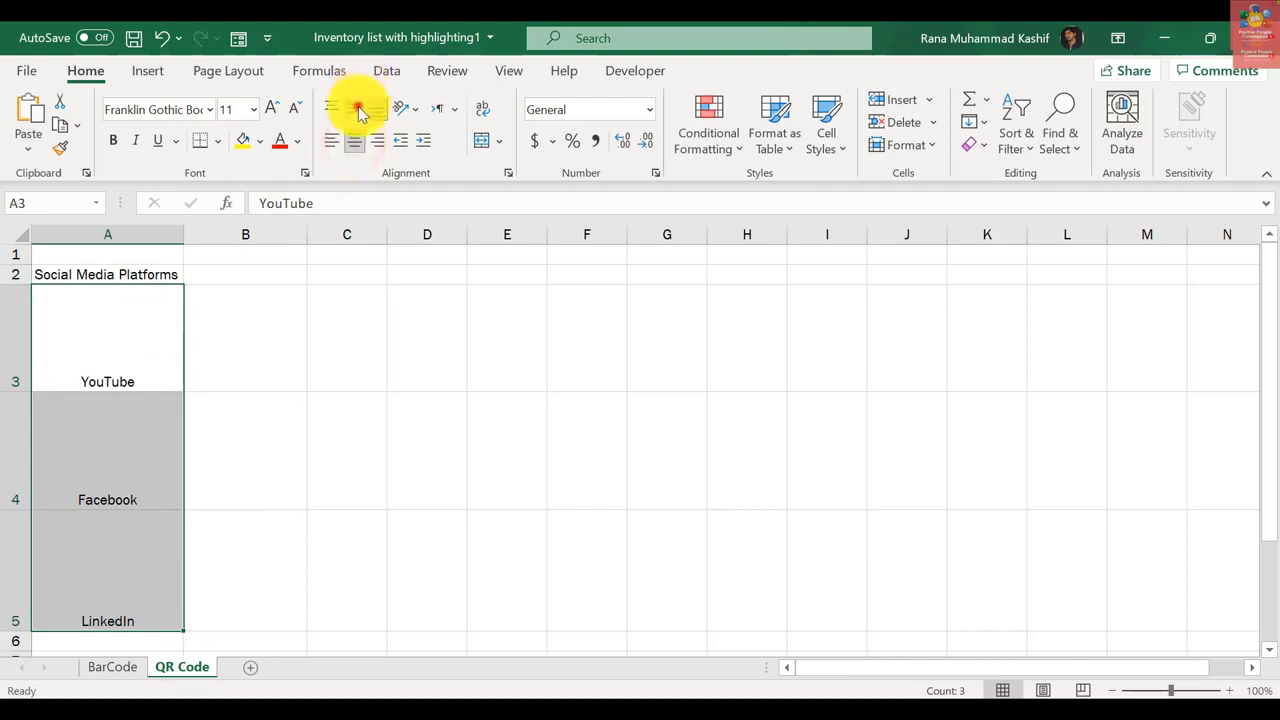
click(354, 110)
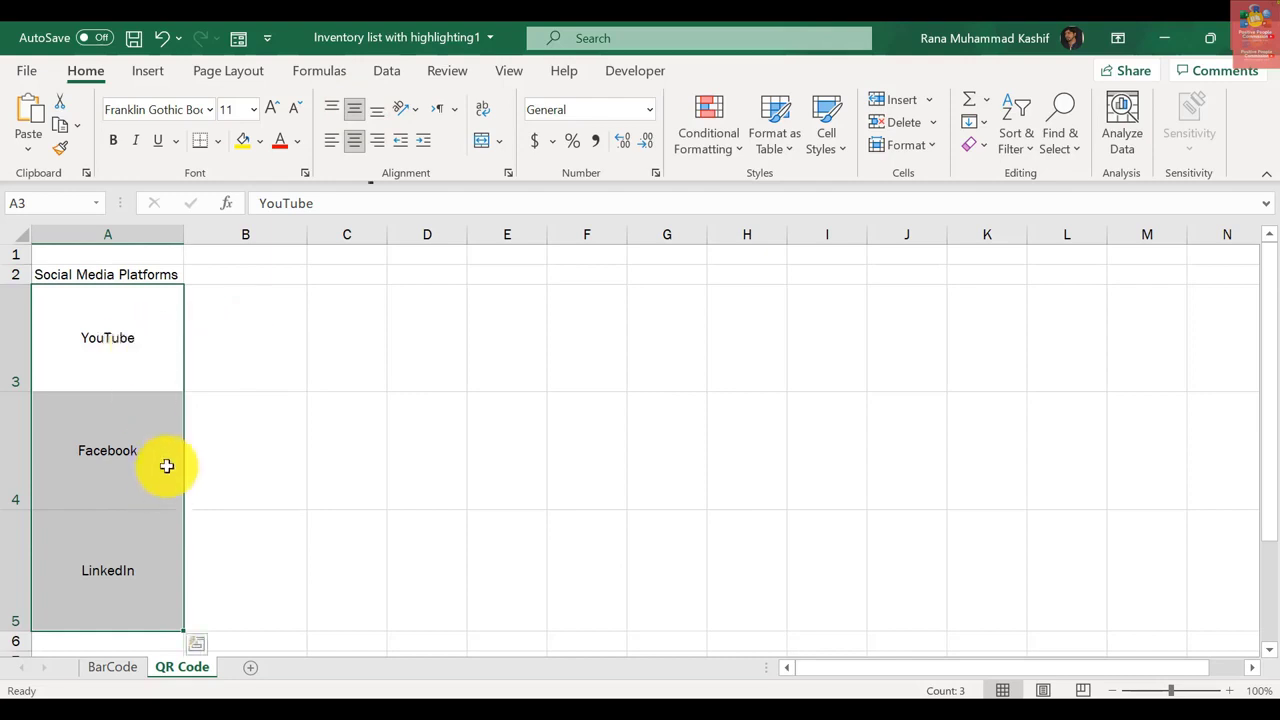
With B3 selected, search the Office Add-ins store for QR.
click(278, 375)
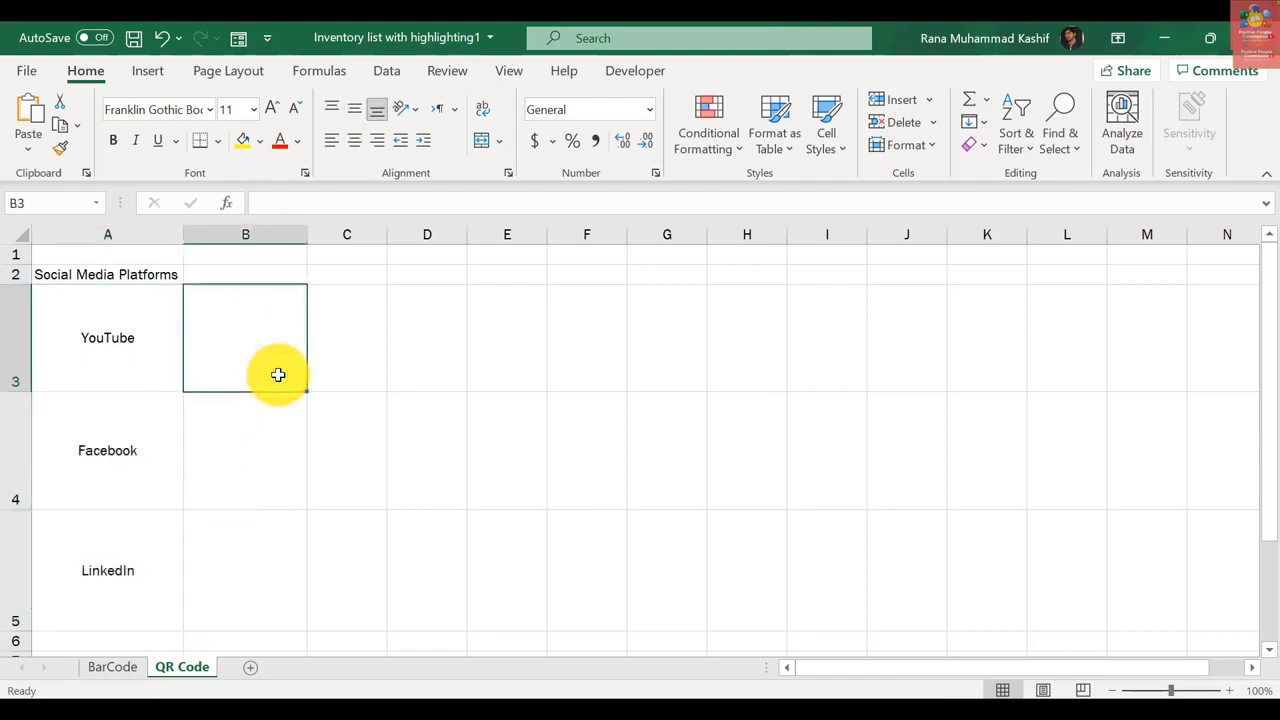
click(148, 71)
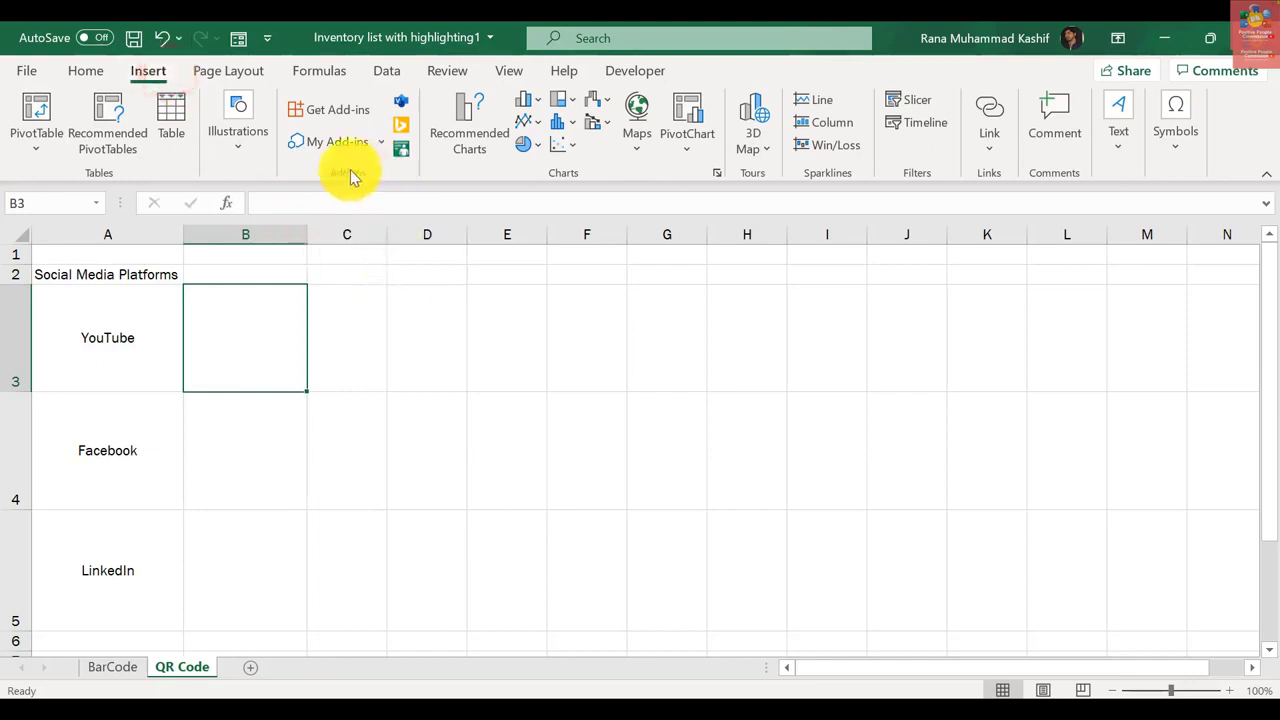
click(380, 143)
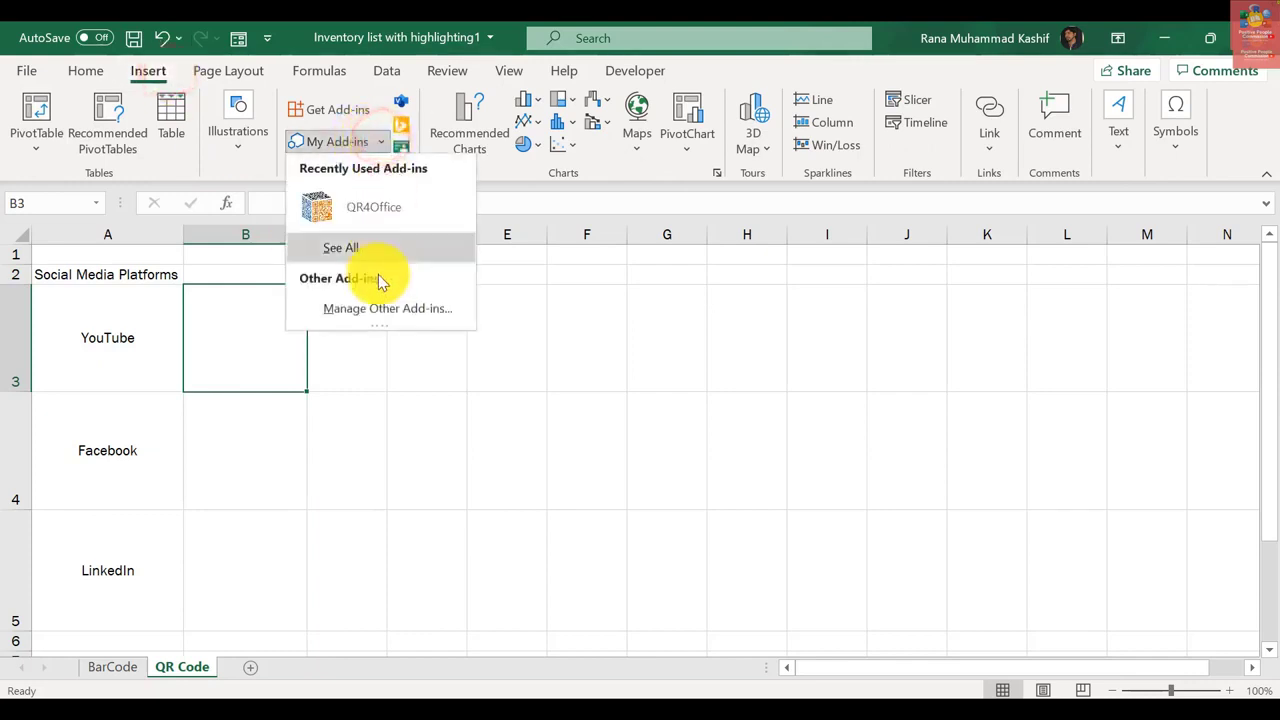
click(345, 141)
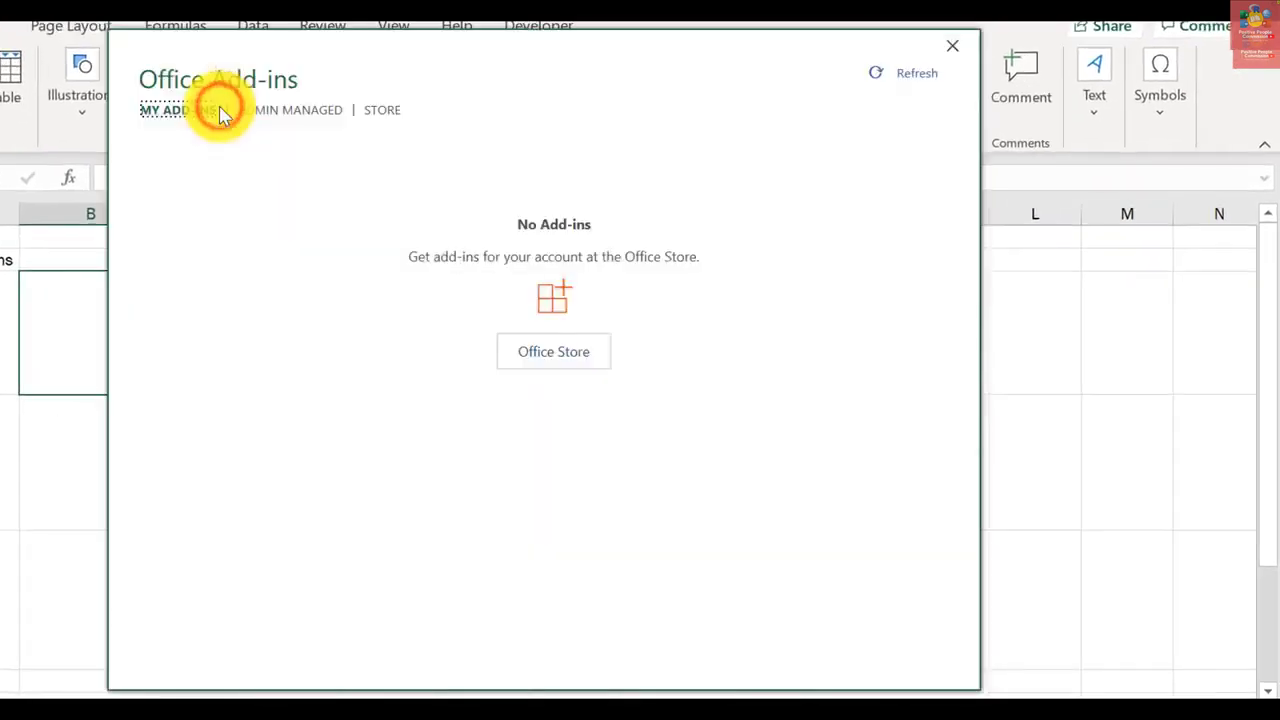
click(380, 120)
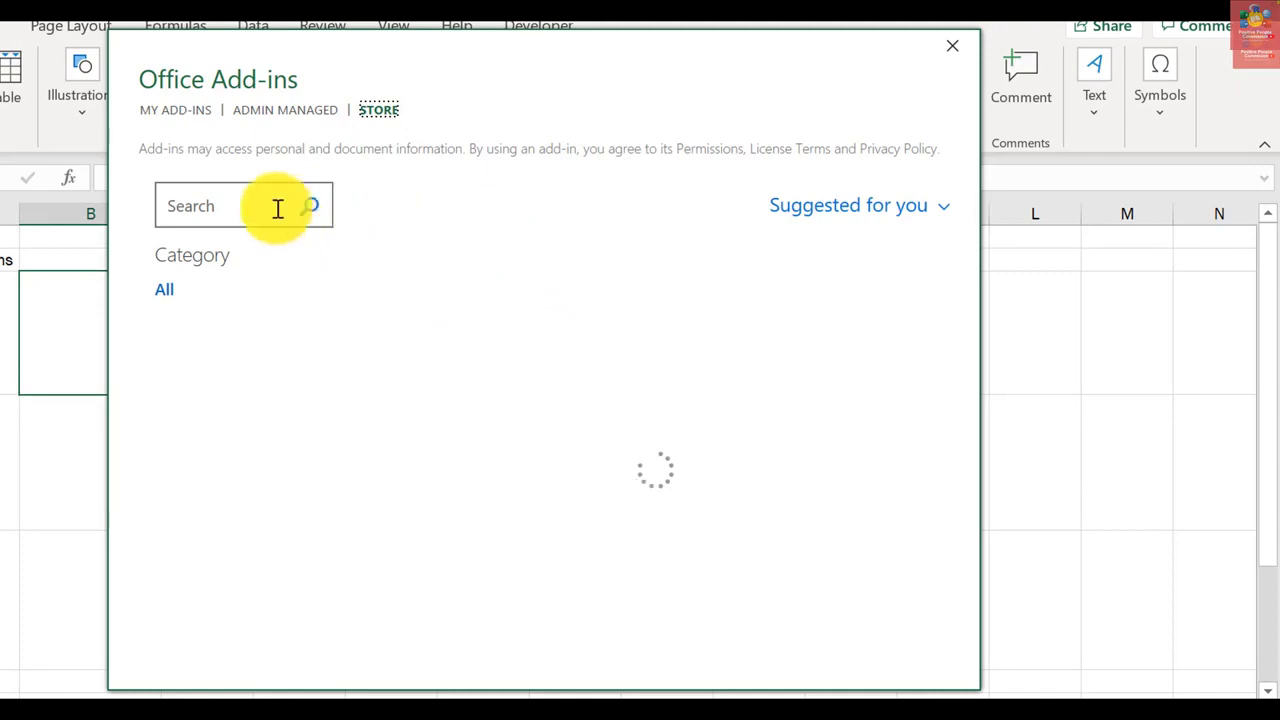
click(226, 206)
text(Q)
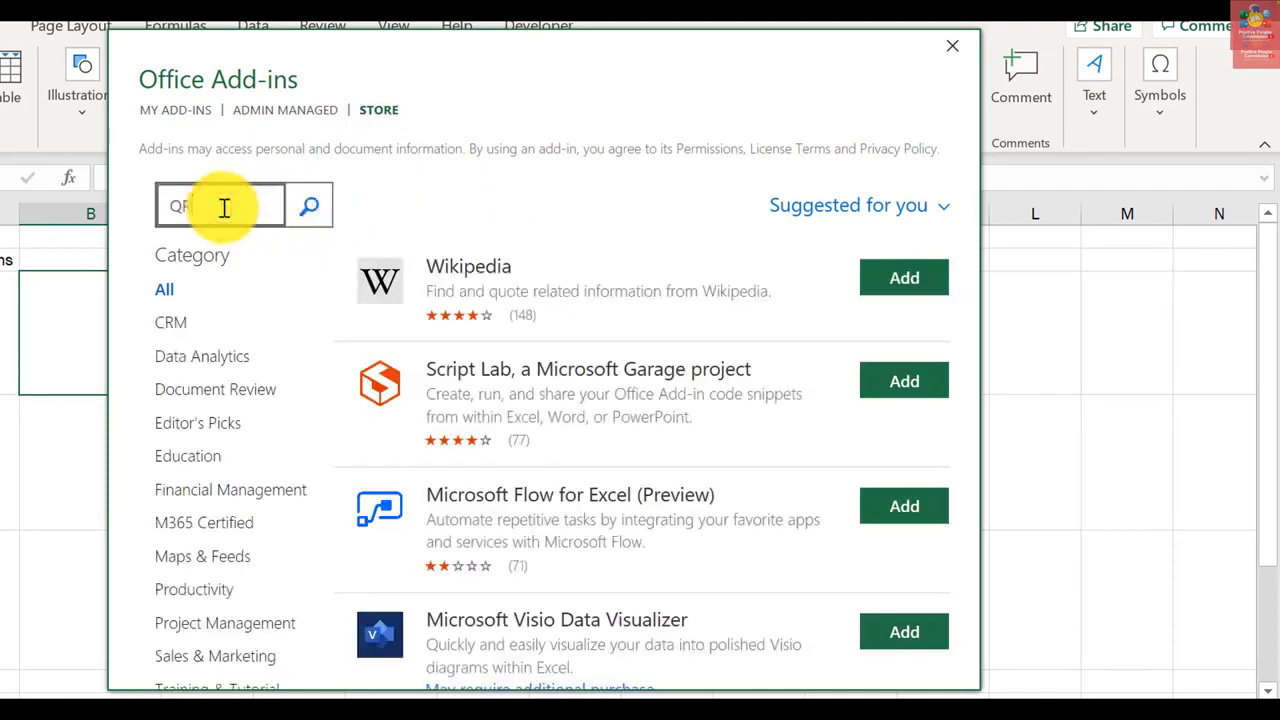
text(R)
key(Return)
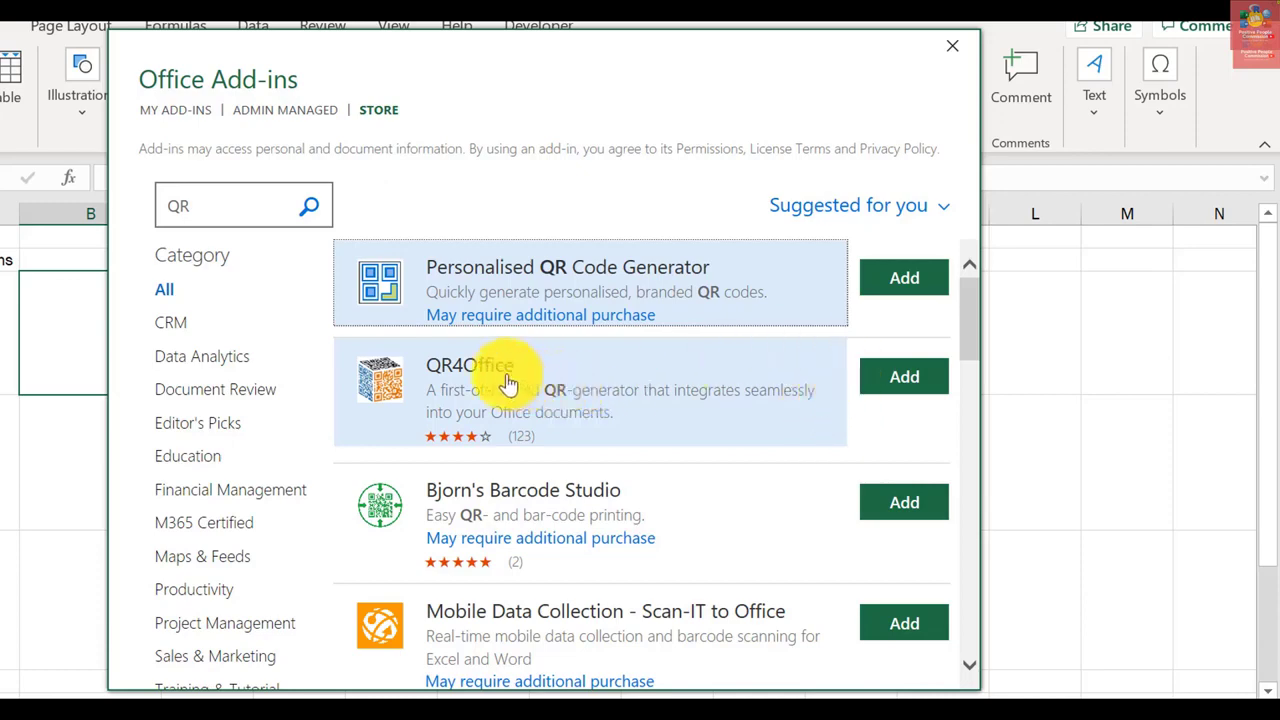
Add the QR4Office add-in to Excel and accept its license terms and privacy policy.
click(885, 390)
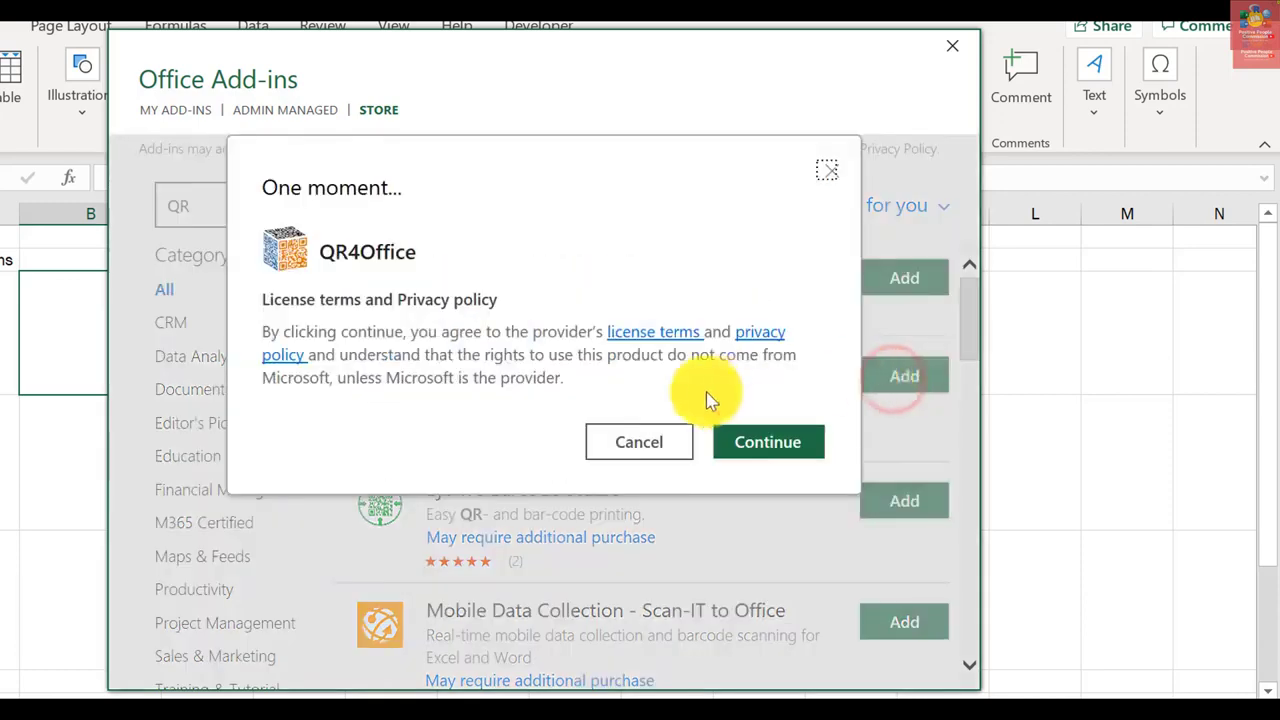
click(770, 450)
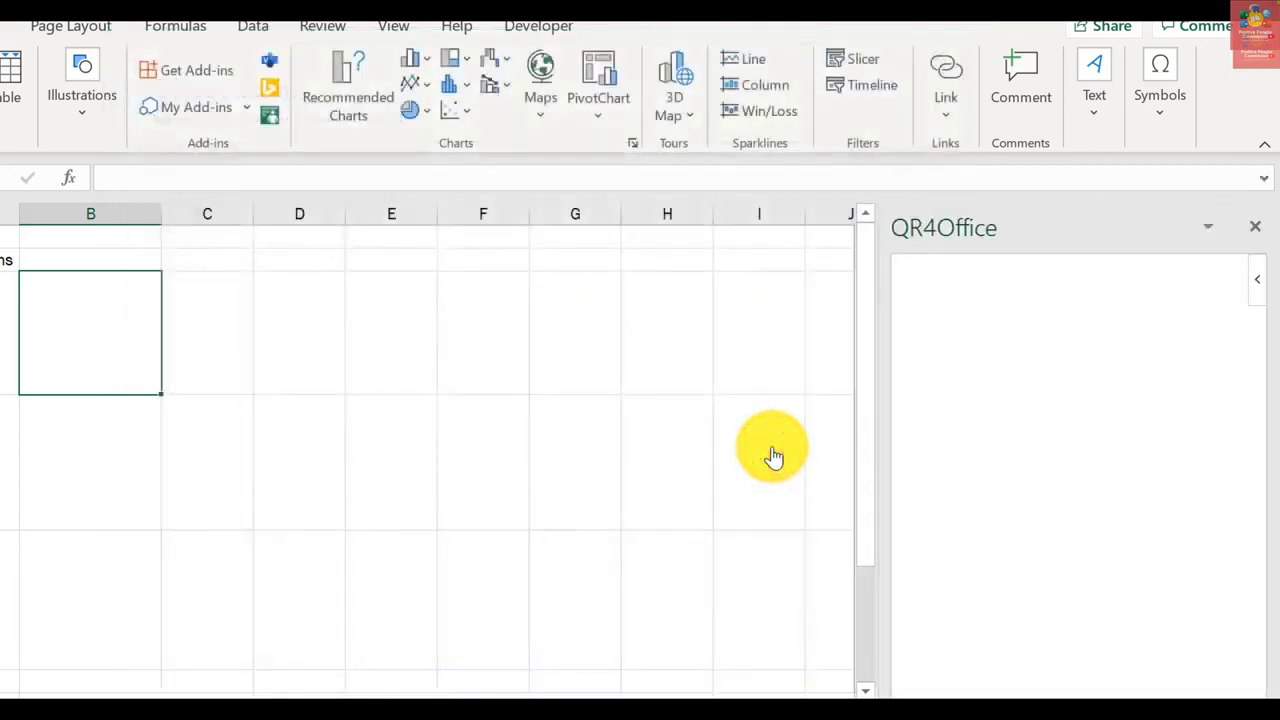
click(772, 446)
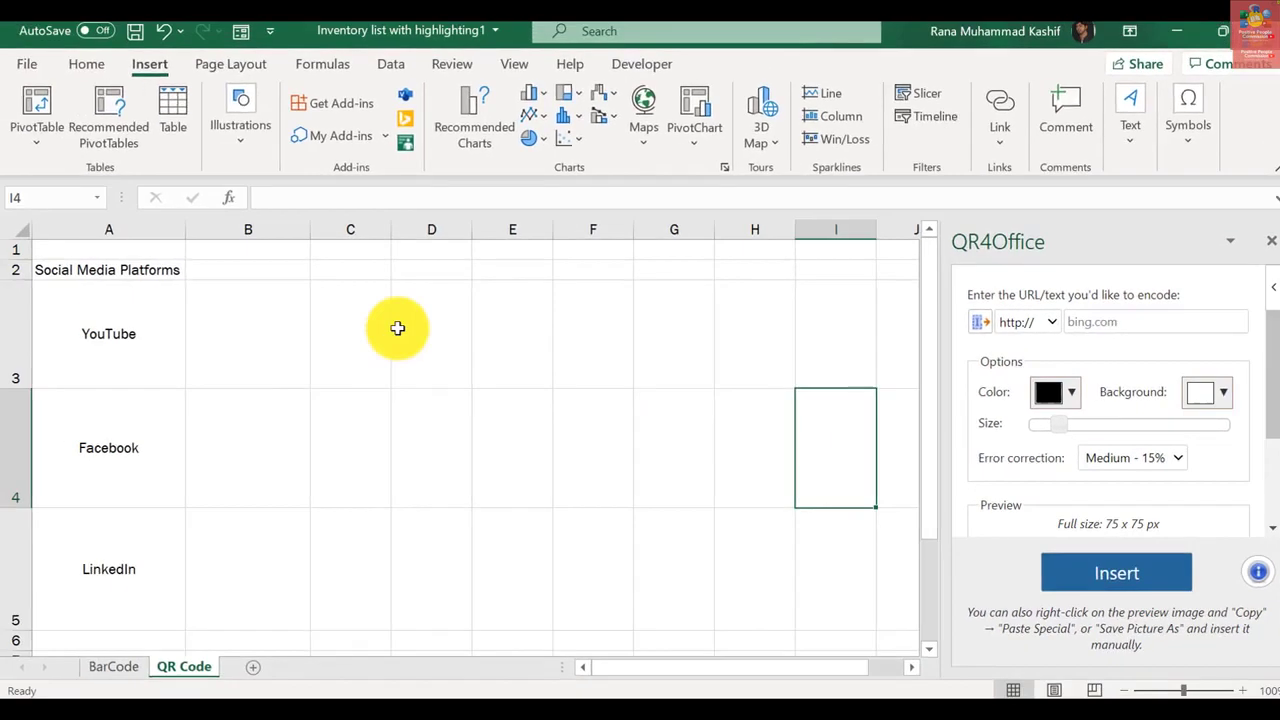
click(274, 327)
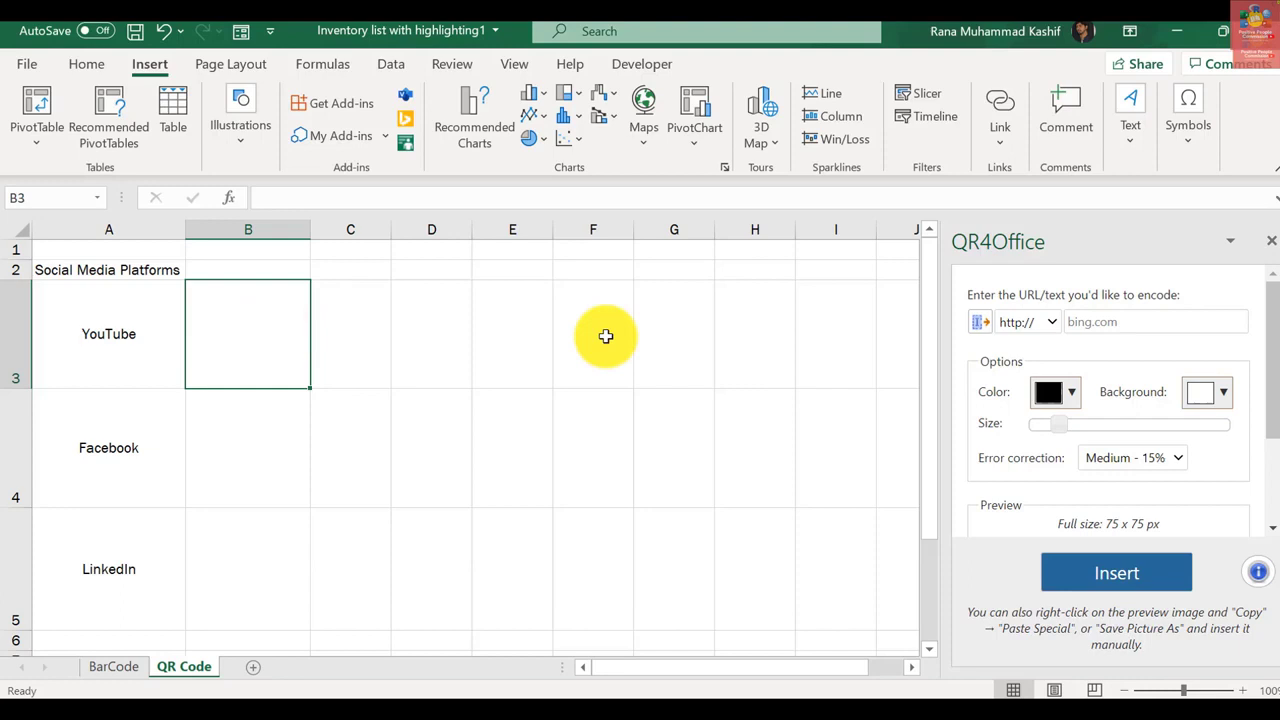
click(1051, 323)
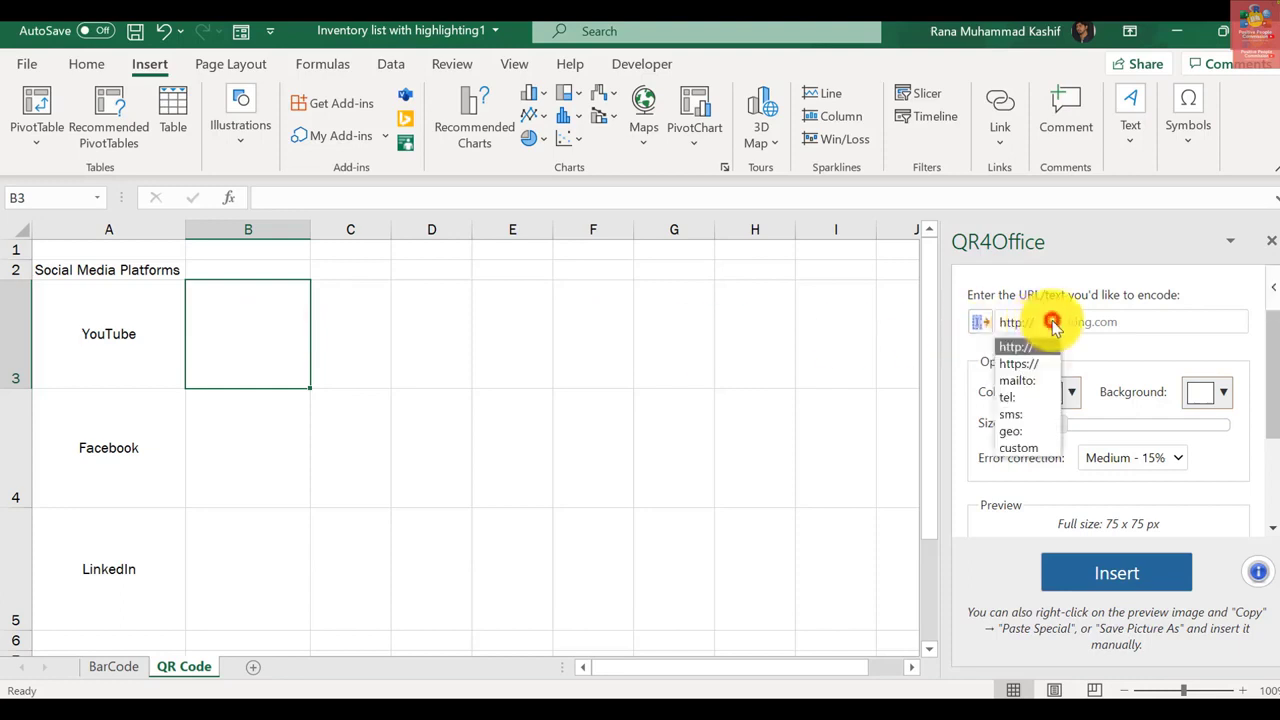
click(1036, 364)
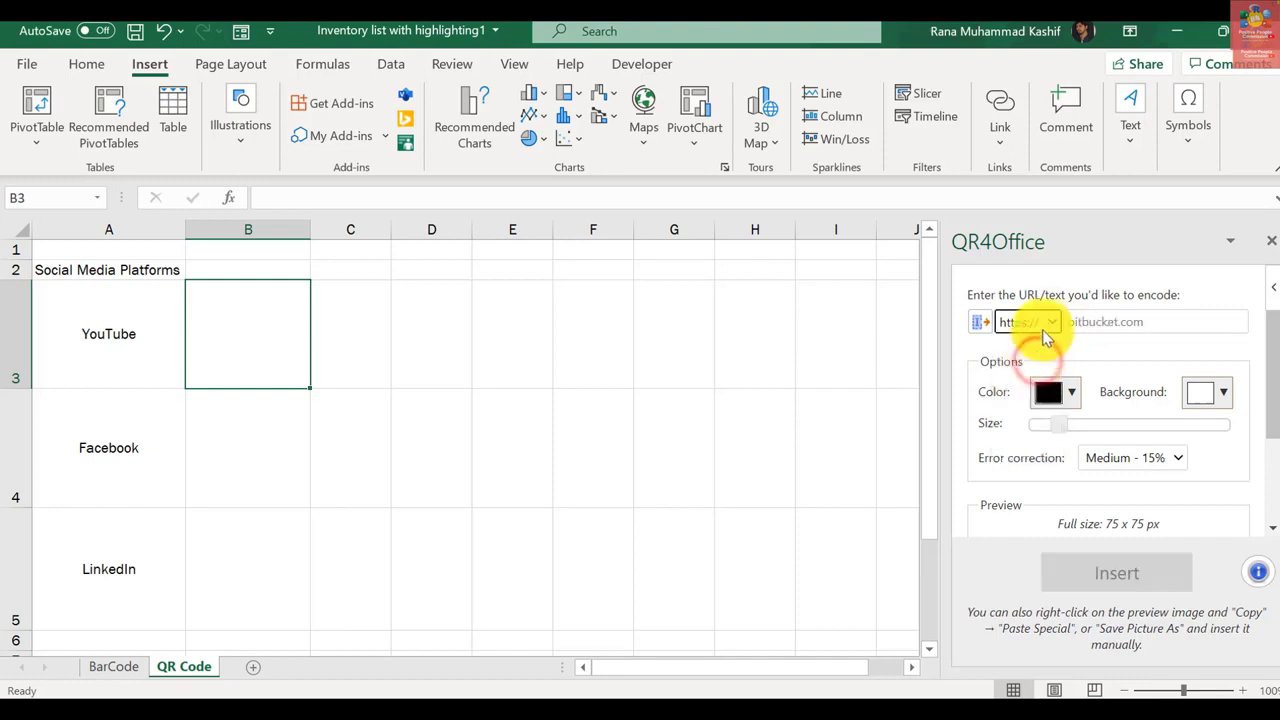
click(1055, 327)
click(1053, 323)
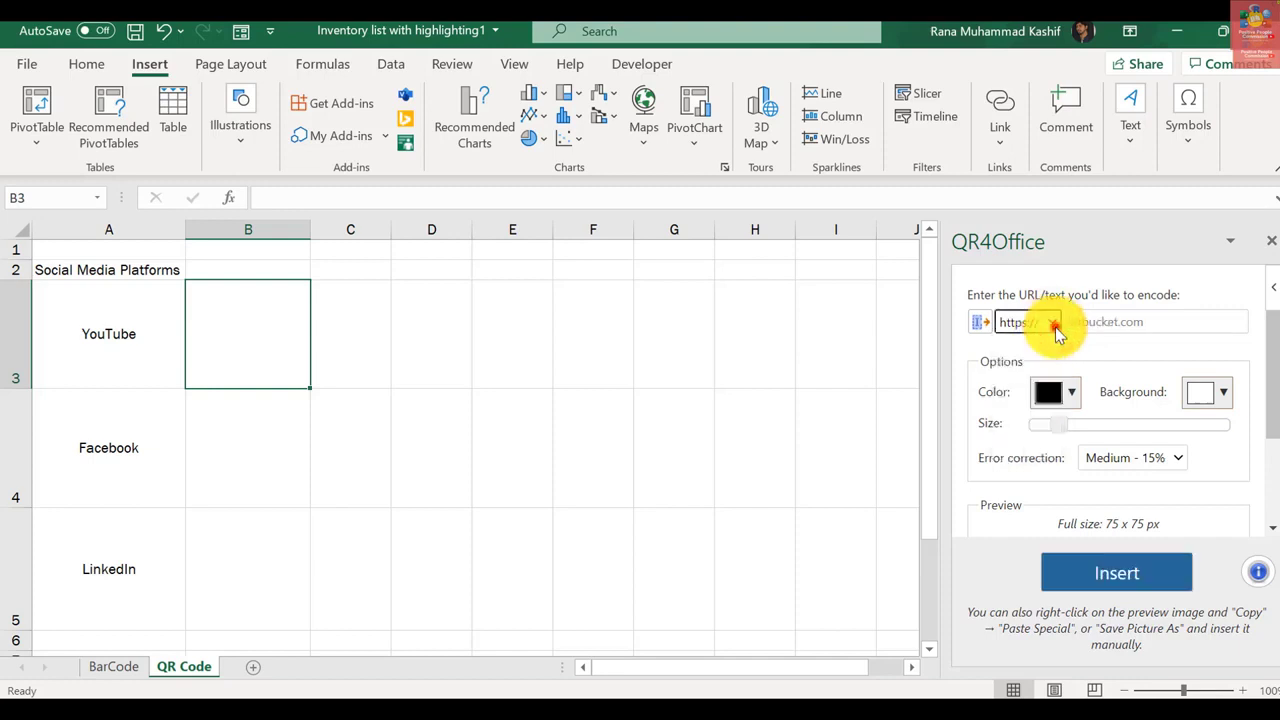
Take the Positive People Commission YouTube channel URL from Chrome and enter it in QR4Office as the address to encode.
key(alt+Tab)
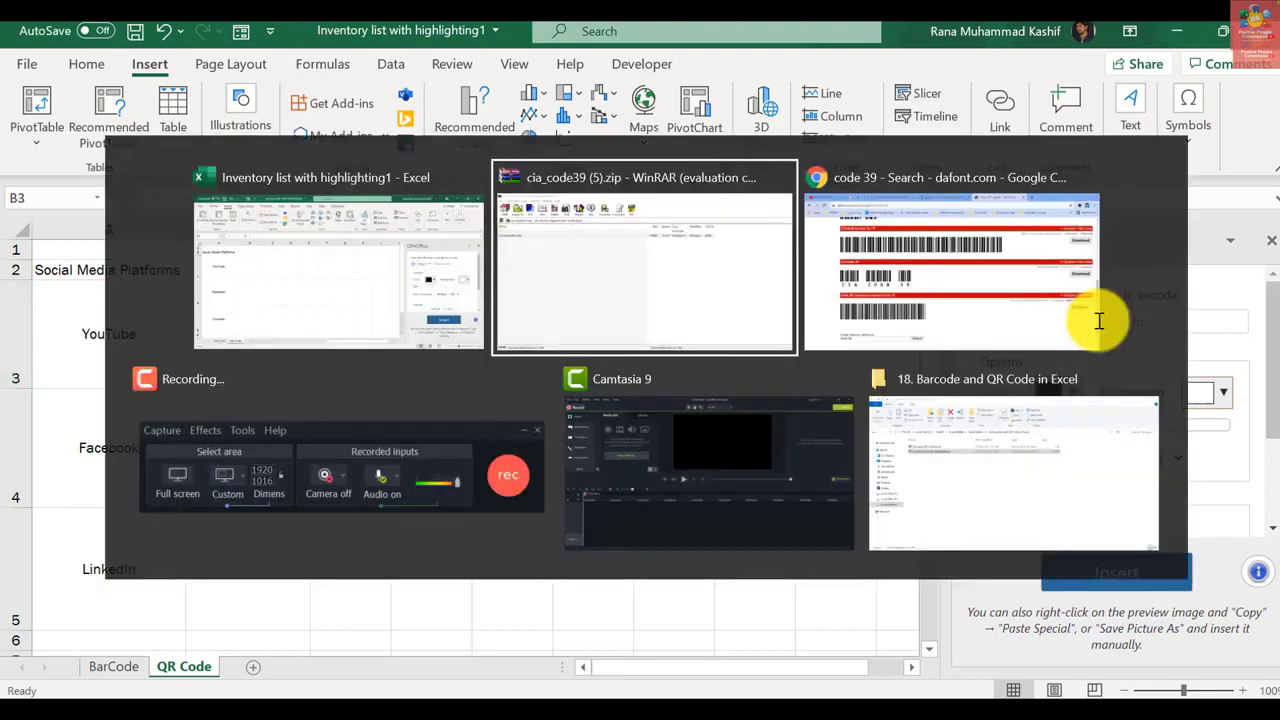
click(1099, 320)
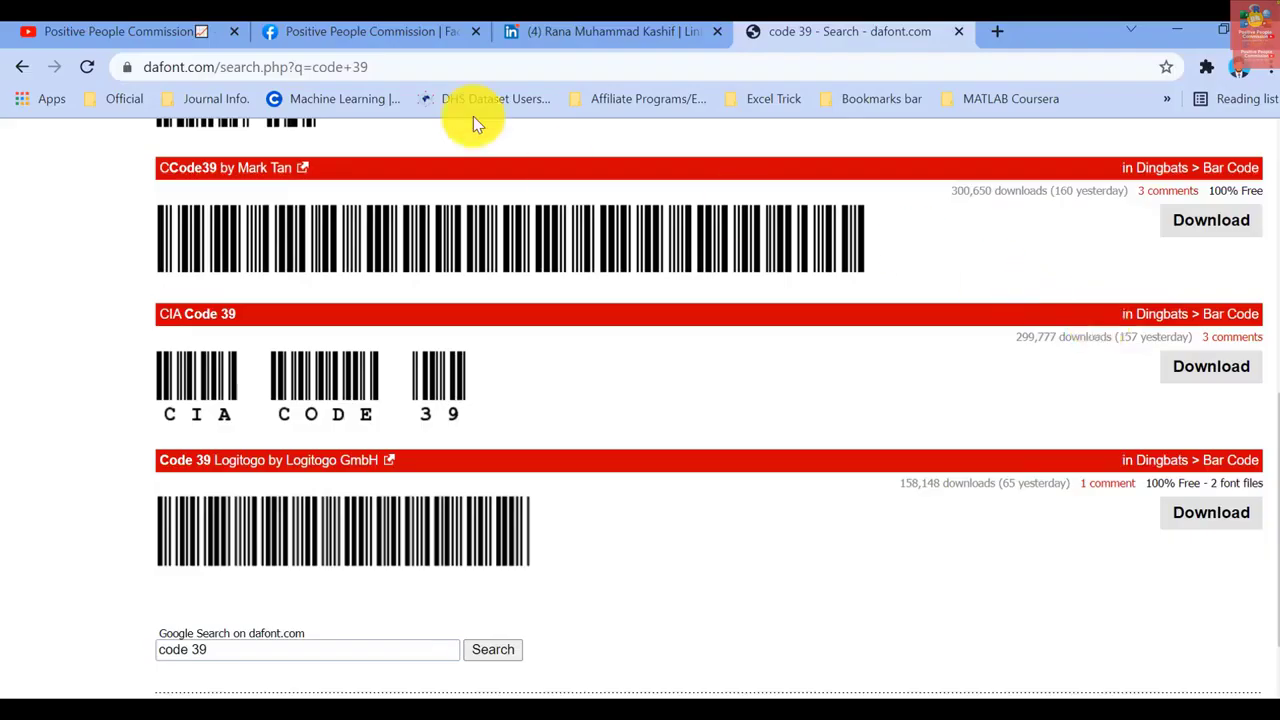
click(168, 31)
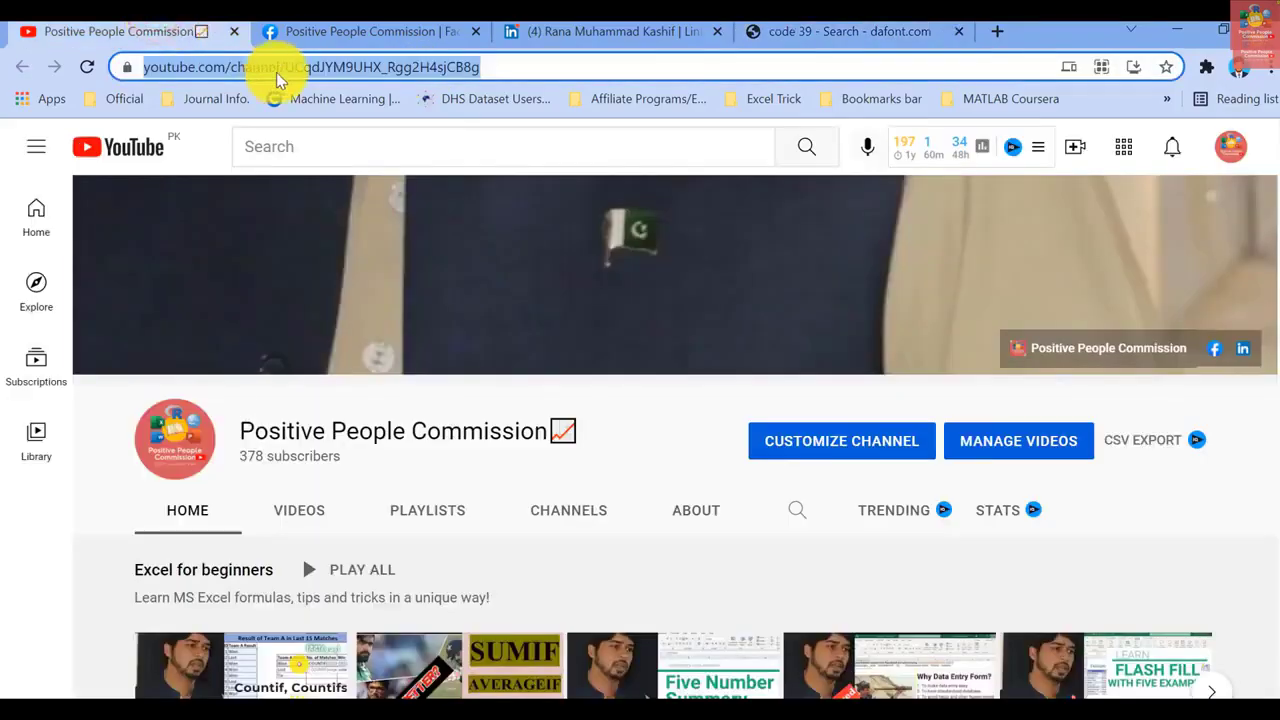
key(alt+Tab)
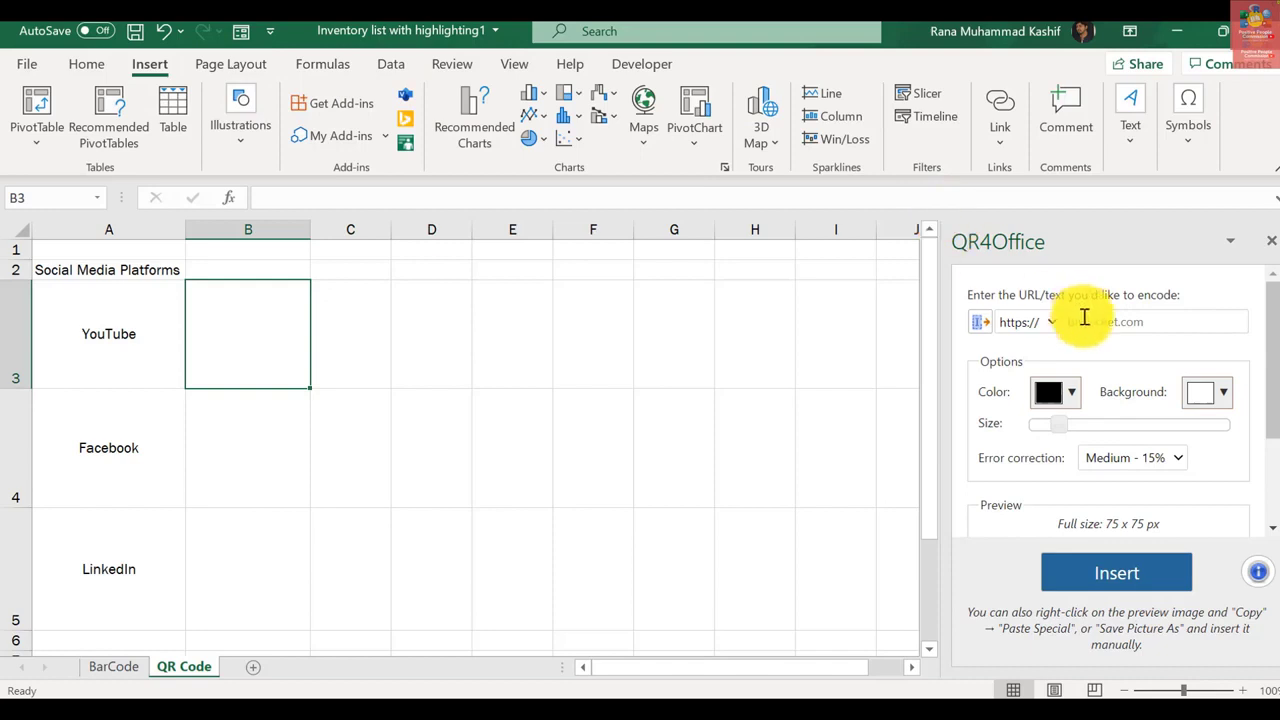
click(1092, 326)
text(https://www.youtube.com/channel/UCqdYM9UHX_Rgg2H4sjCbeg)
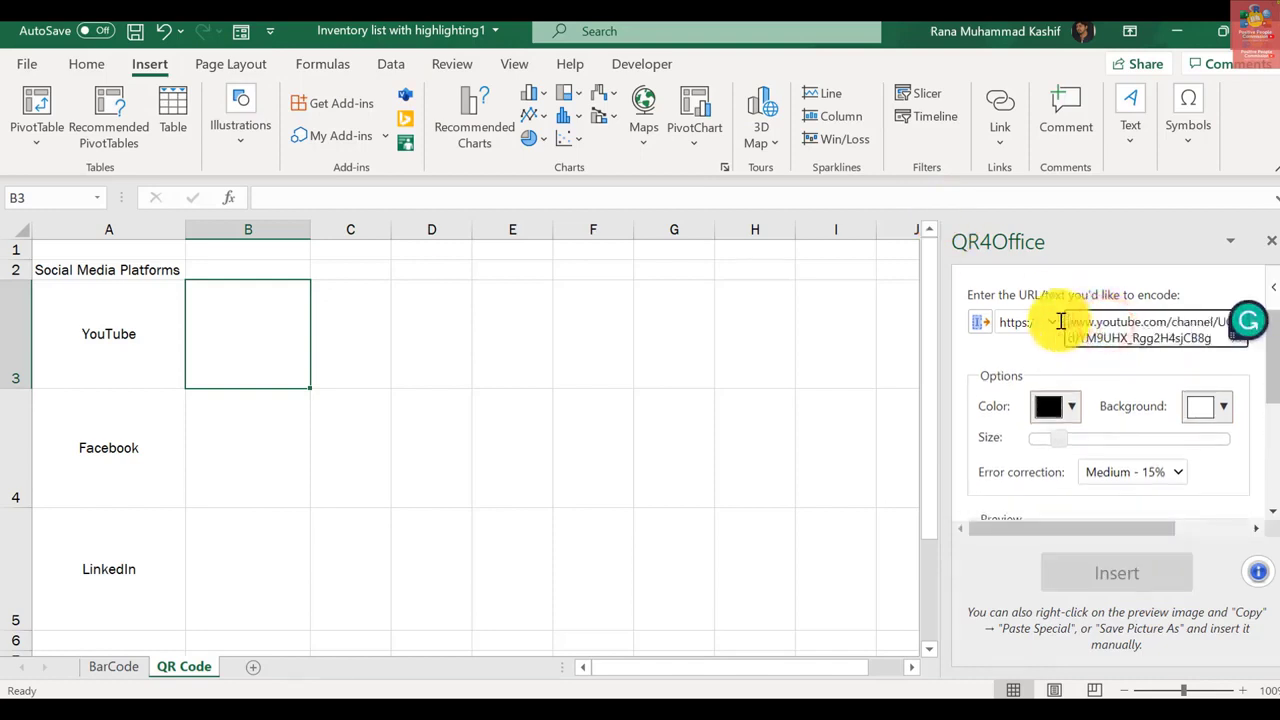
Change the QR code color to red, fine-tune it to a slightly darker custom shade, and show the code's preview.
scroll(1262, 345, down, 1)
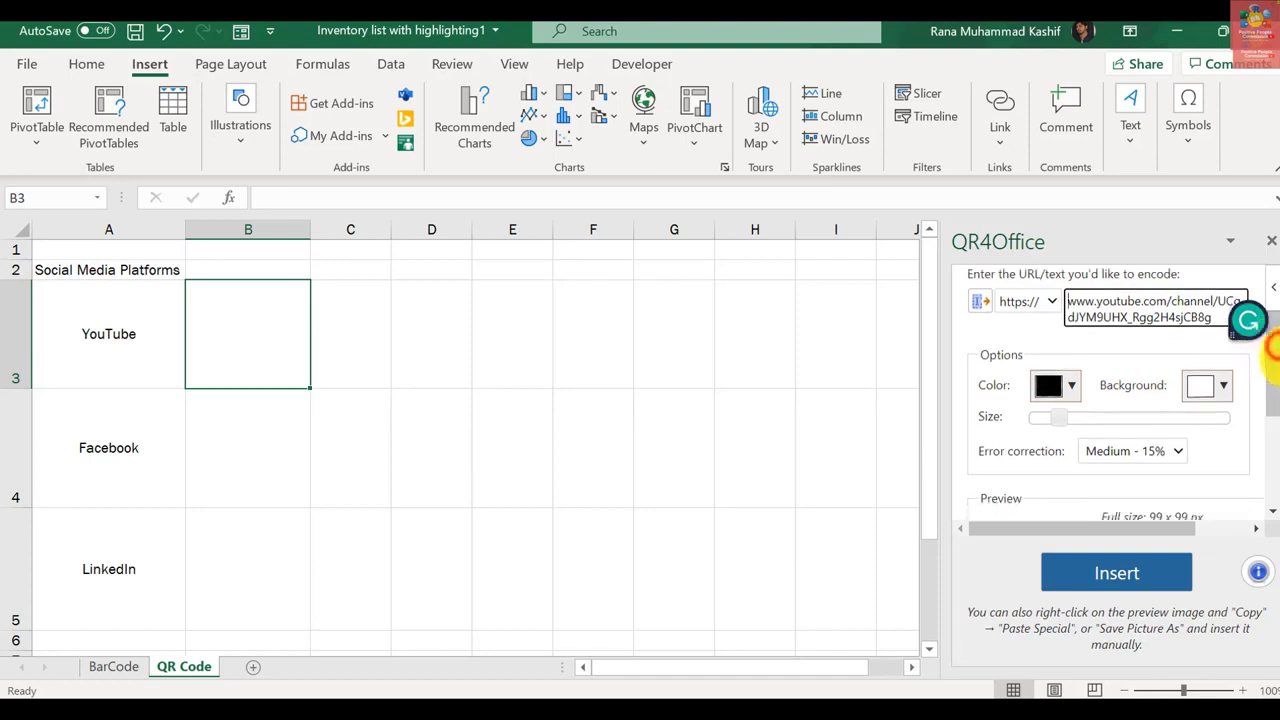
click(1076, 388)
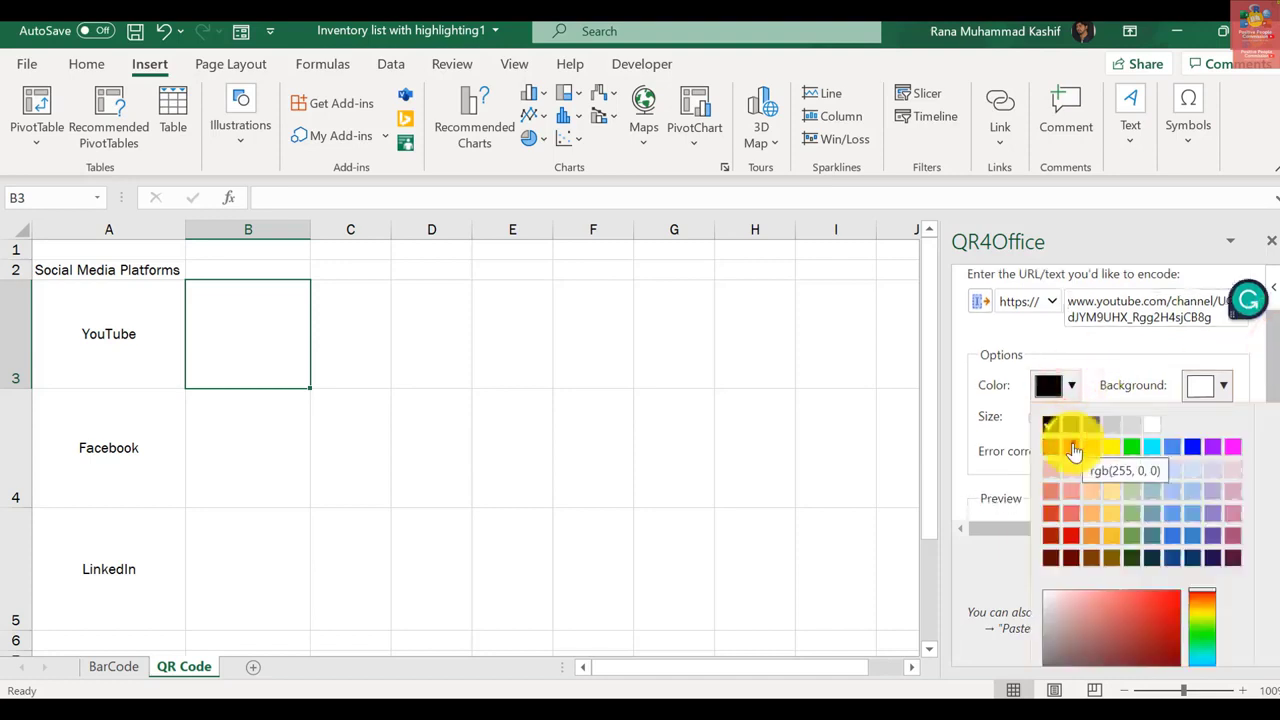
click(1073, 447)
click(1058, 386)
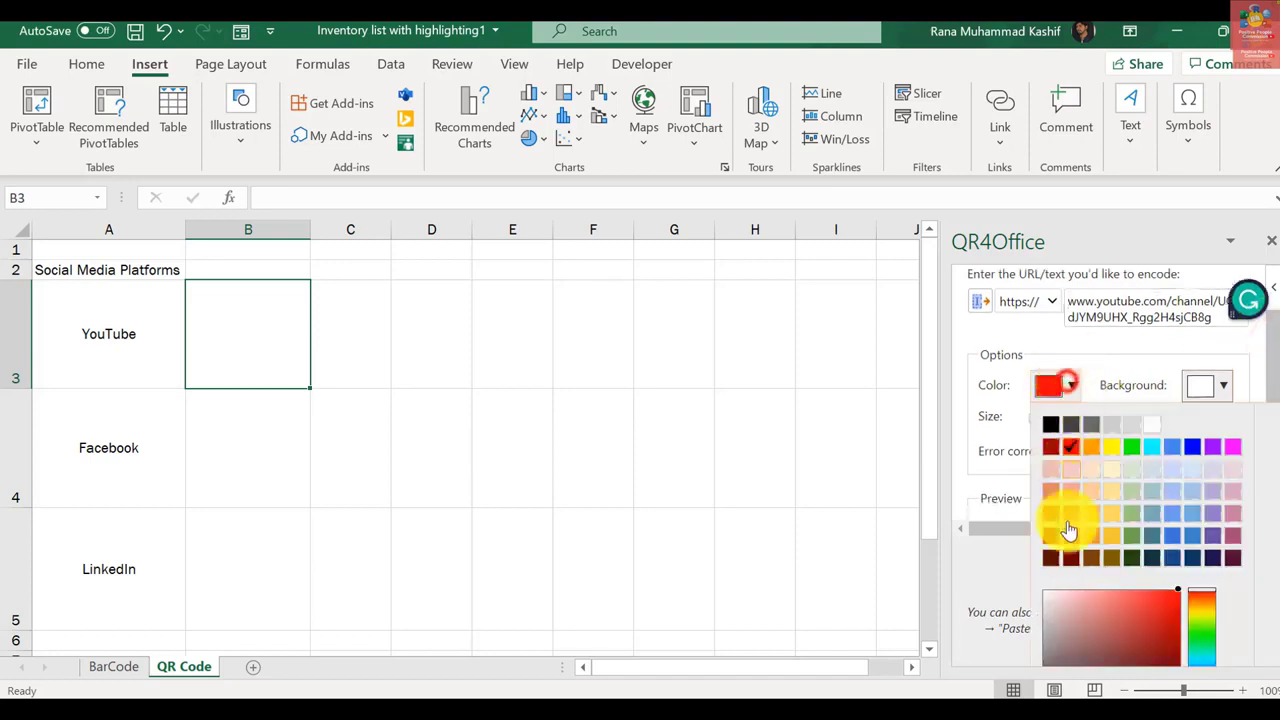
click(1087, 632)
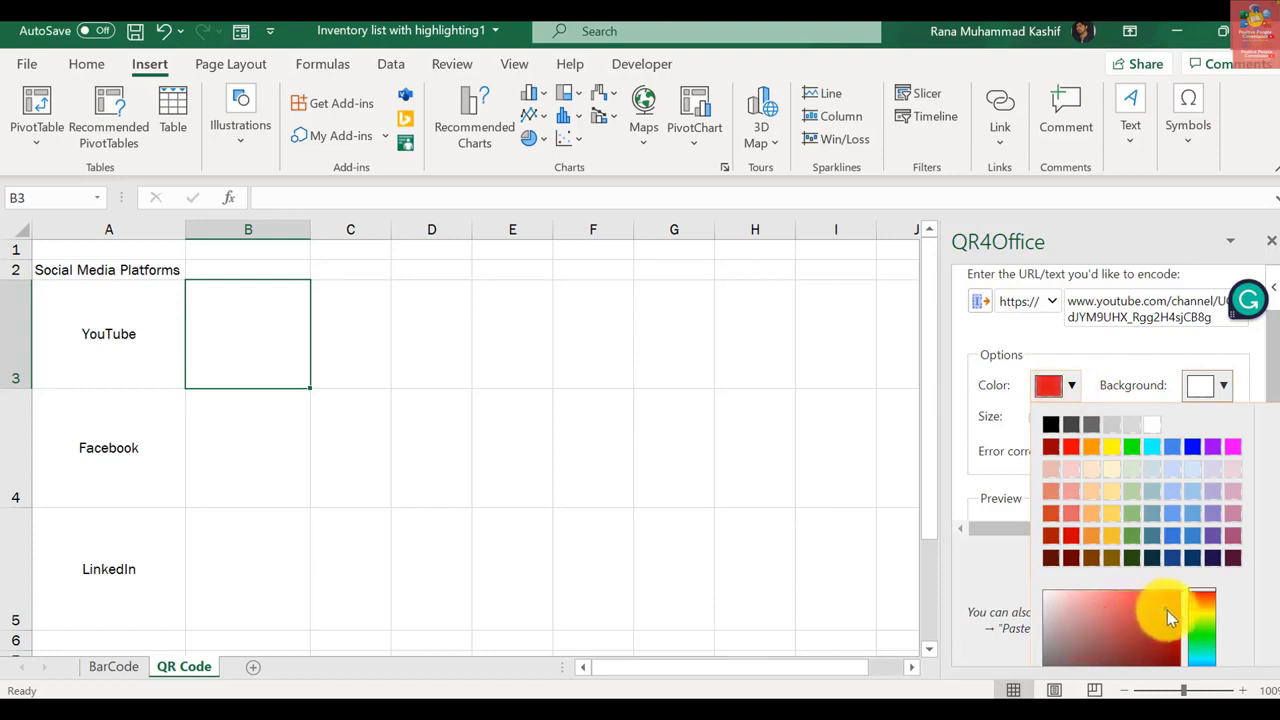
click(1090, 350)
drag(1276, 378, 1268, 428)
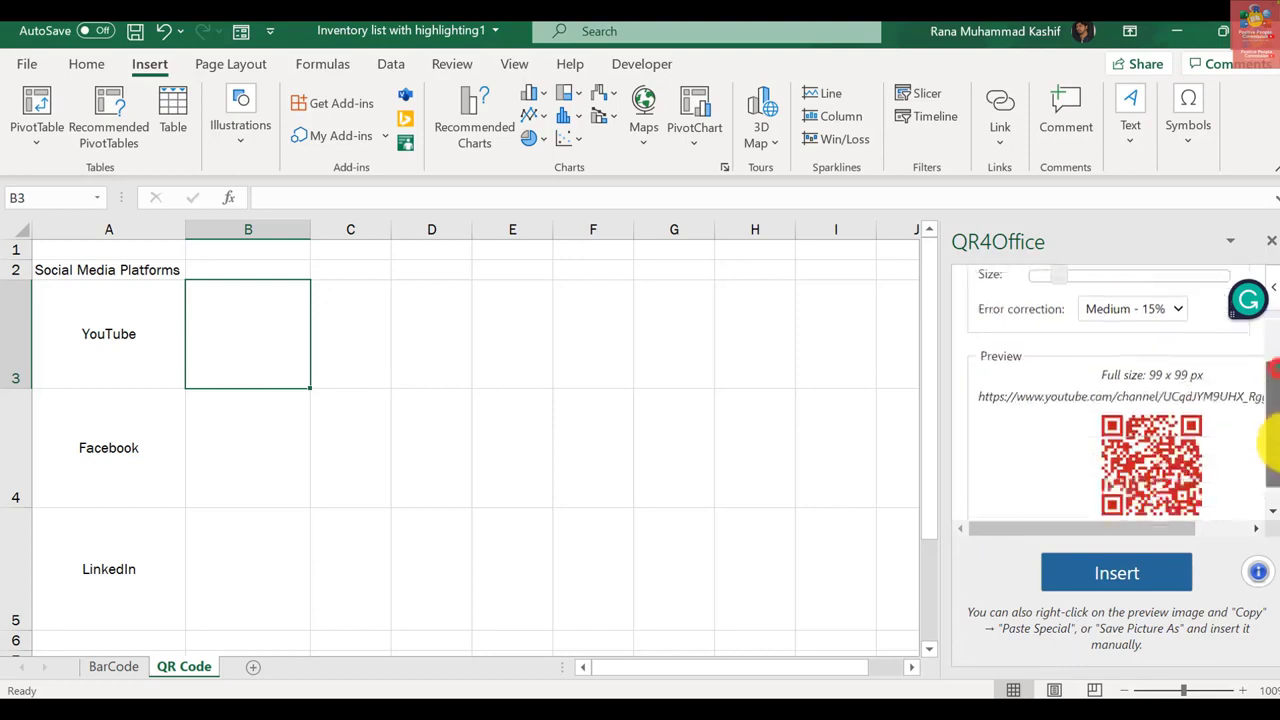
Insert the red YouTube QR code into the sheet and center it within cell B3.
click(1163, 570)
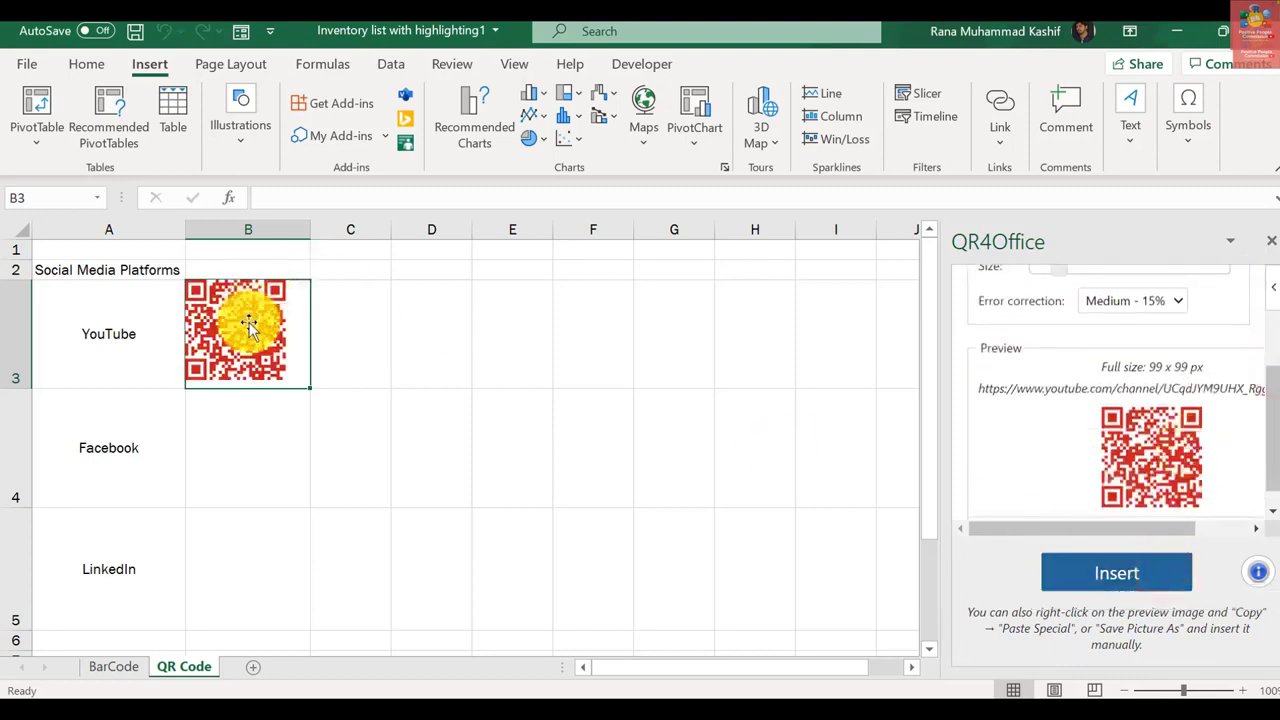
drag(240, 323, 257, 322)
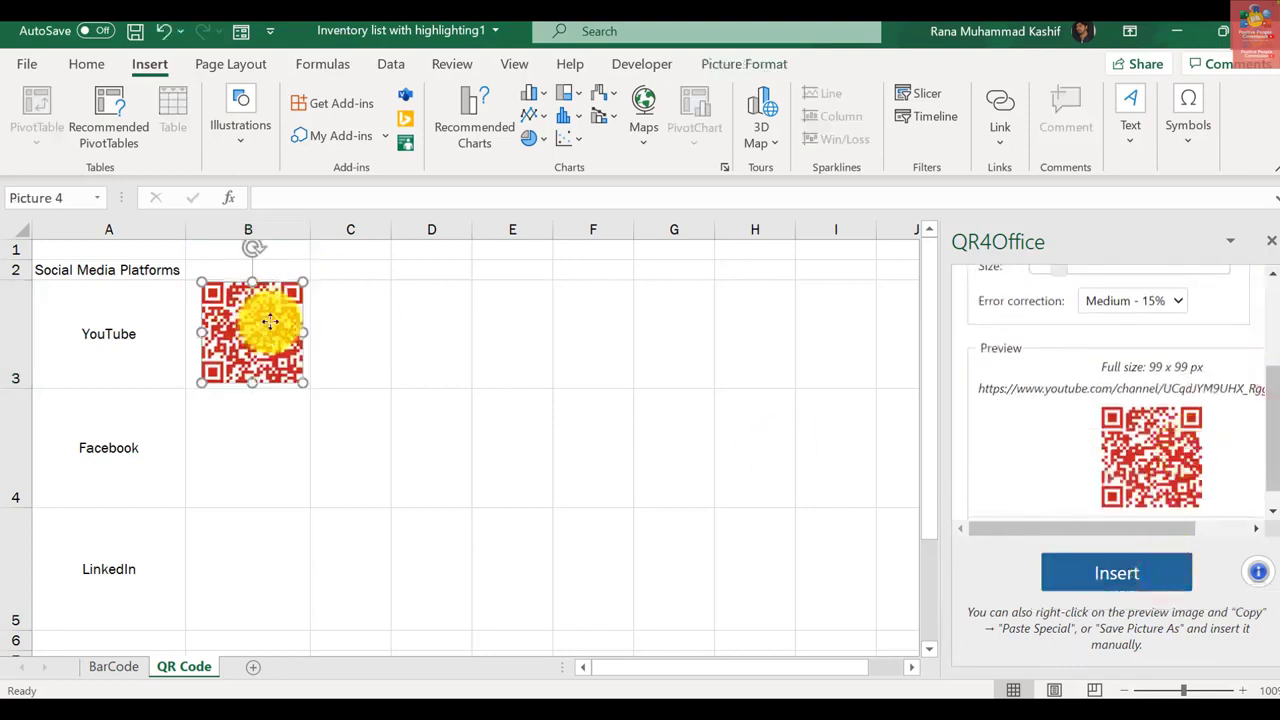
click(234, 437)
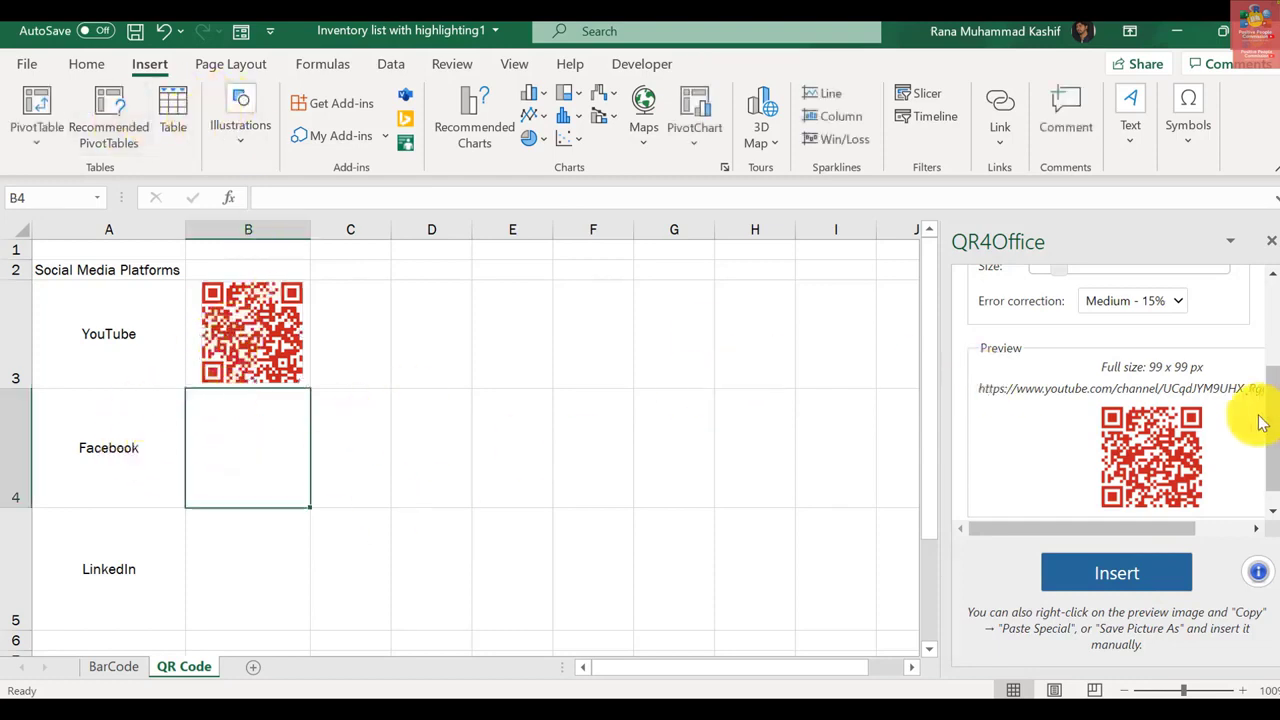
drag(1268, 400, 1270, 302)
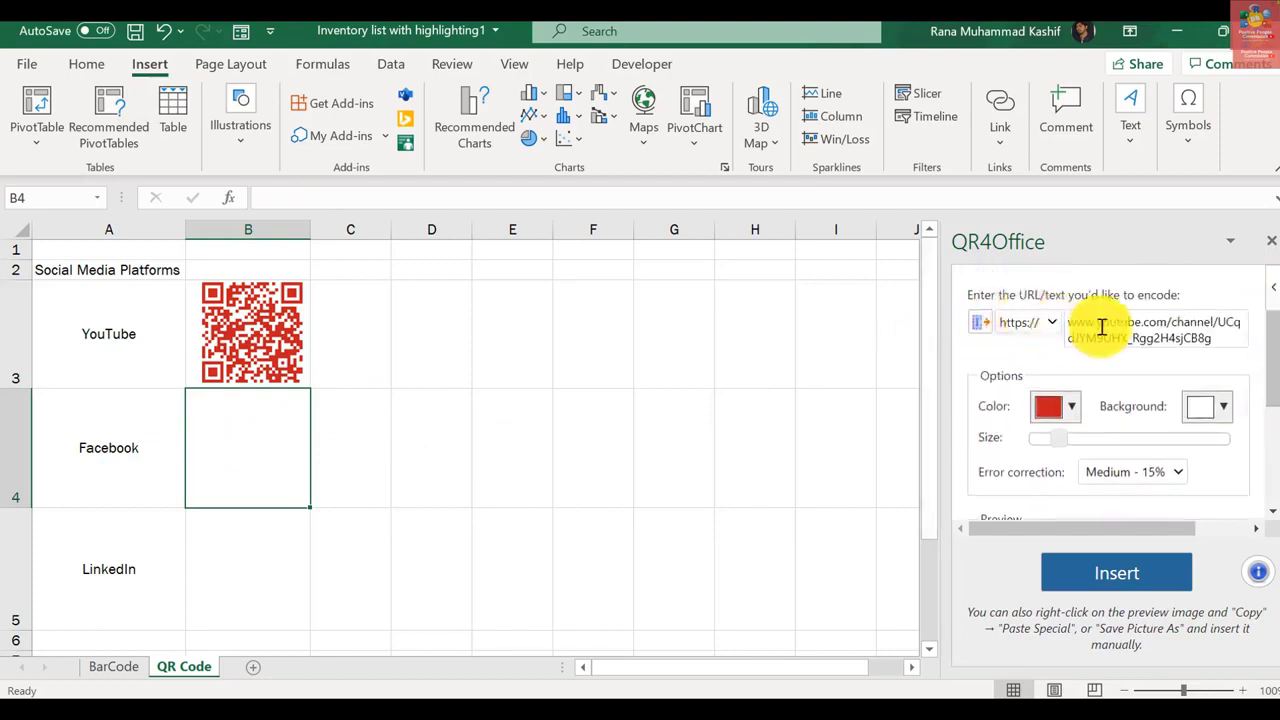
key(alt+Tab)
click(340, 28)
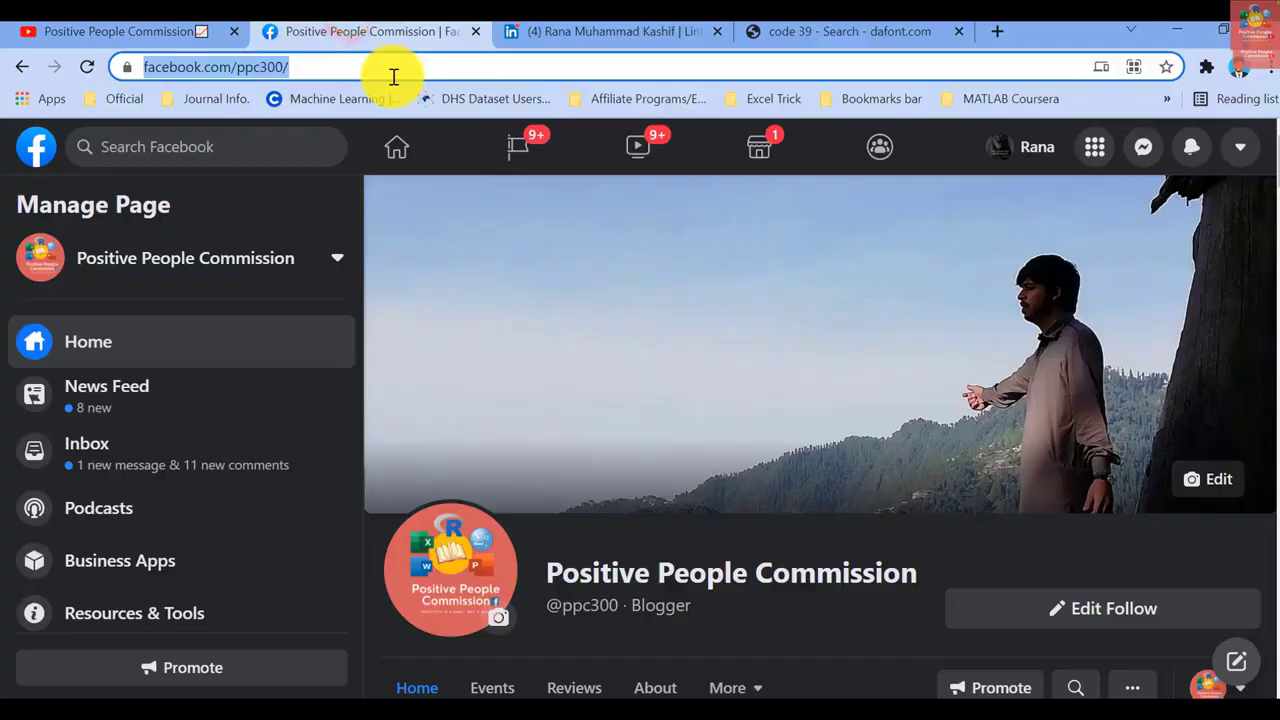
key(alt+Tab)
click(1105, 333)
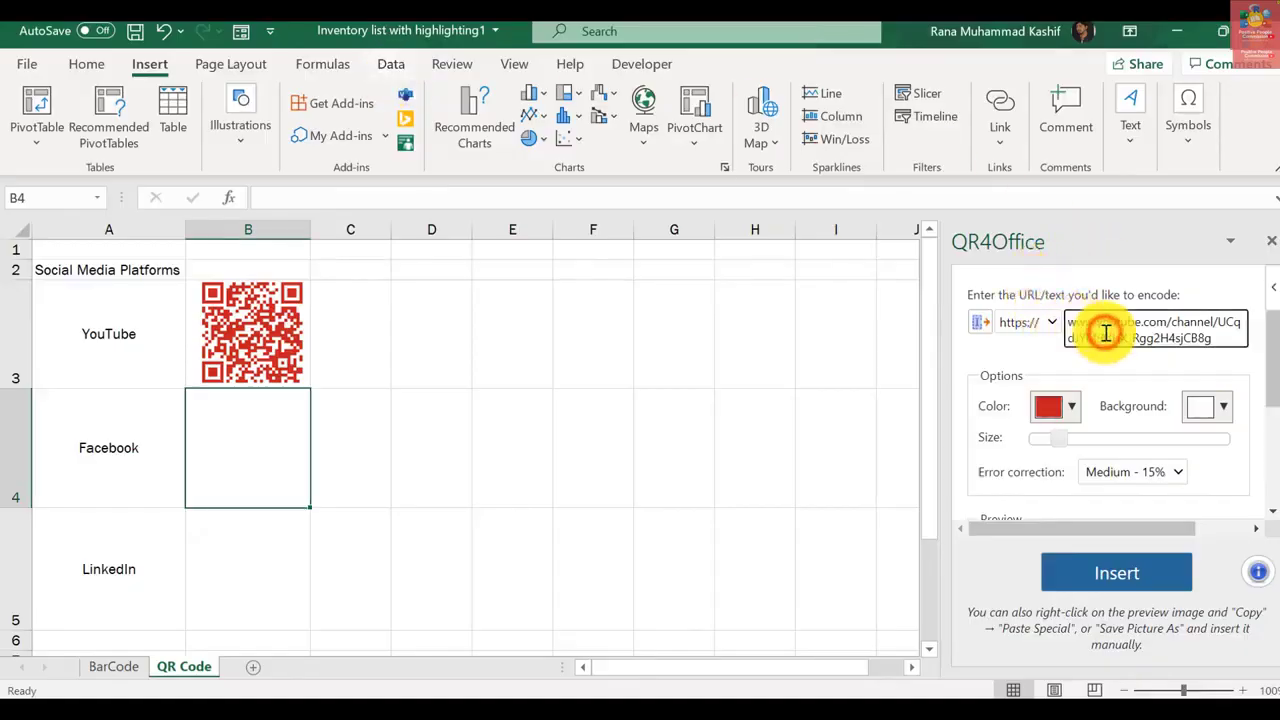
triple_click(1087, 321)
text(https://www.facebook.com/ppc3sol)
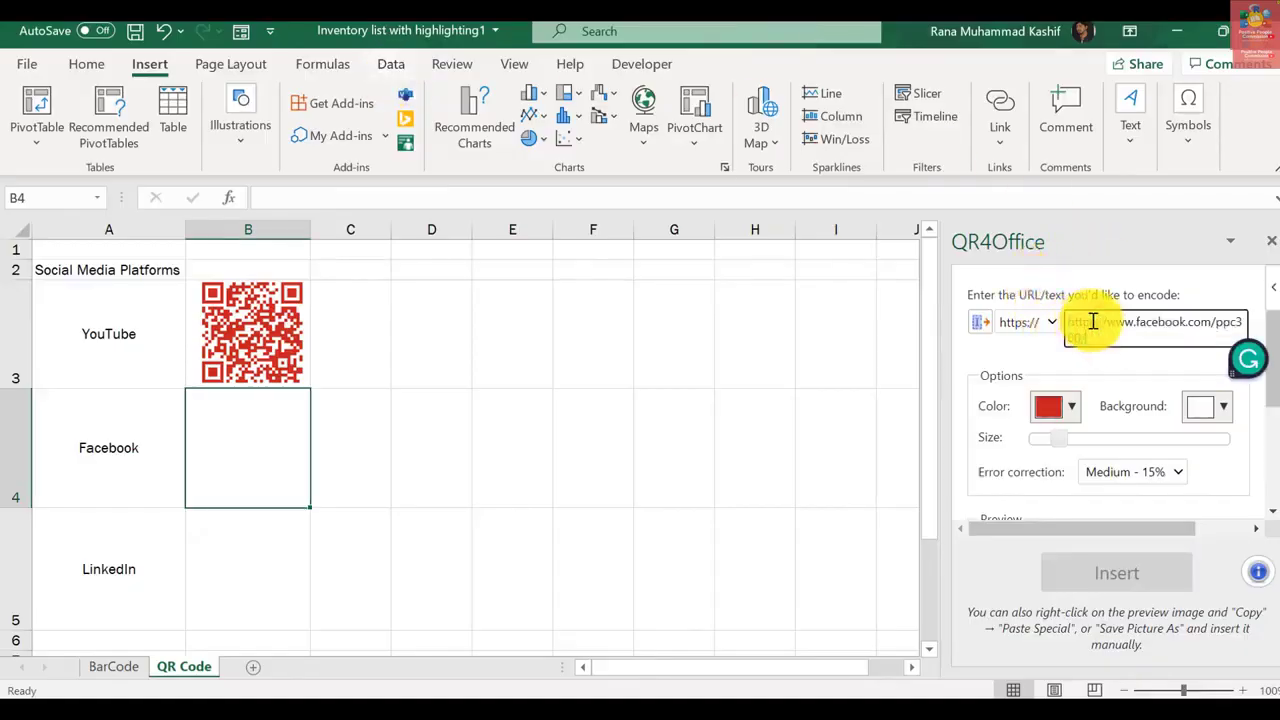
drag(1105, 321, 1050, 322)
key(BackSpace)
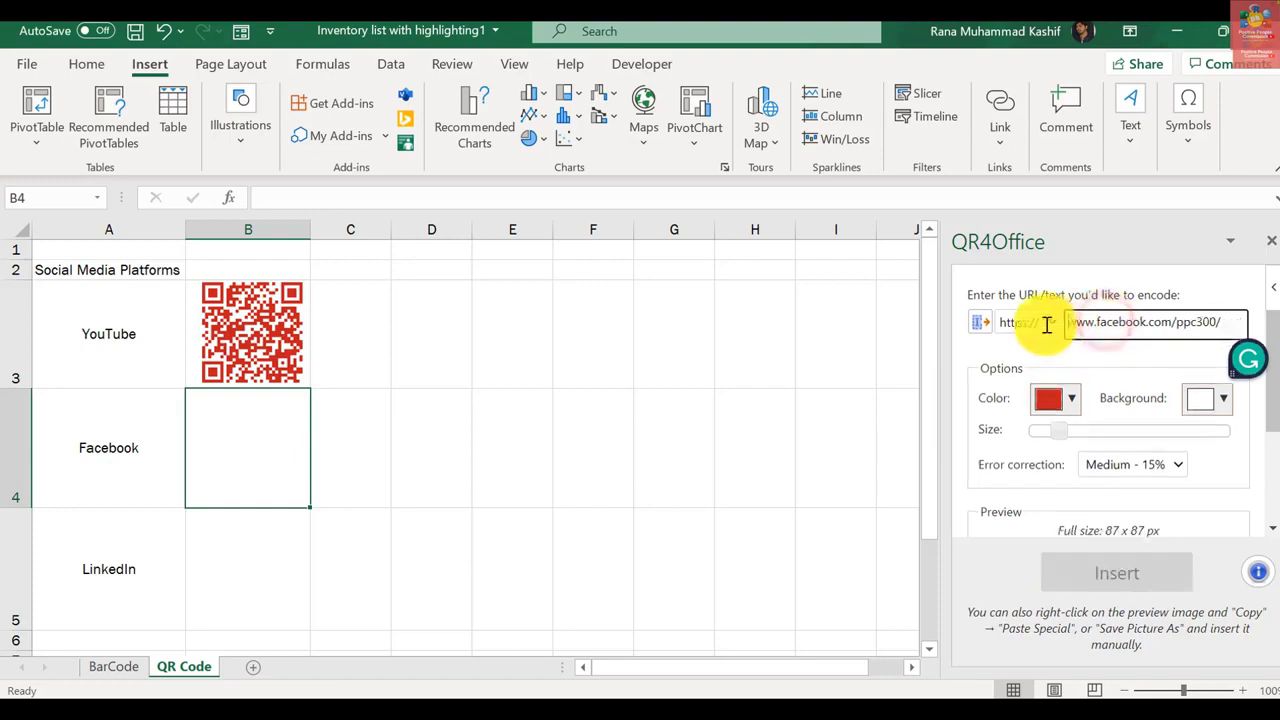
Change the Facebook QR code's color to blue and bring up the code's preview.
click(1062, 390)
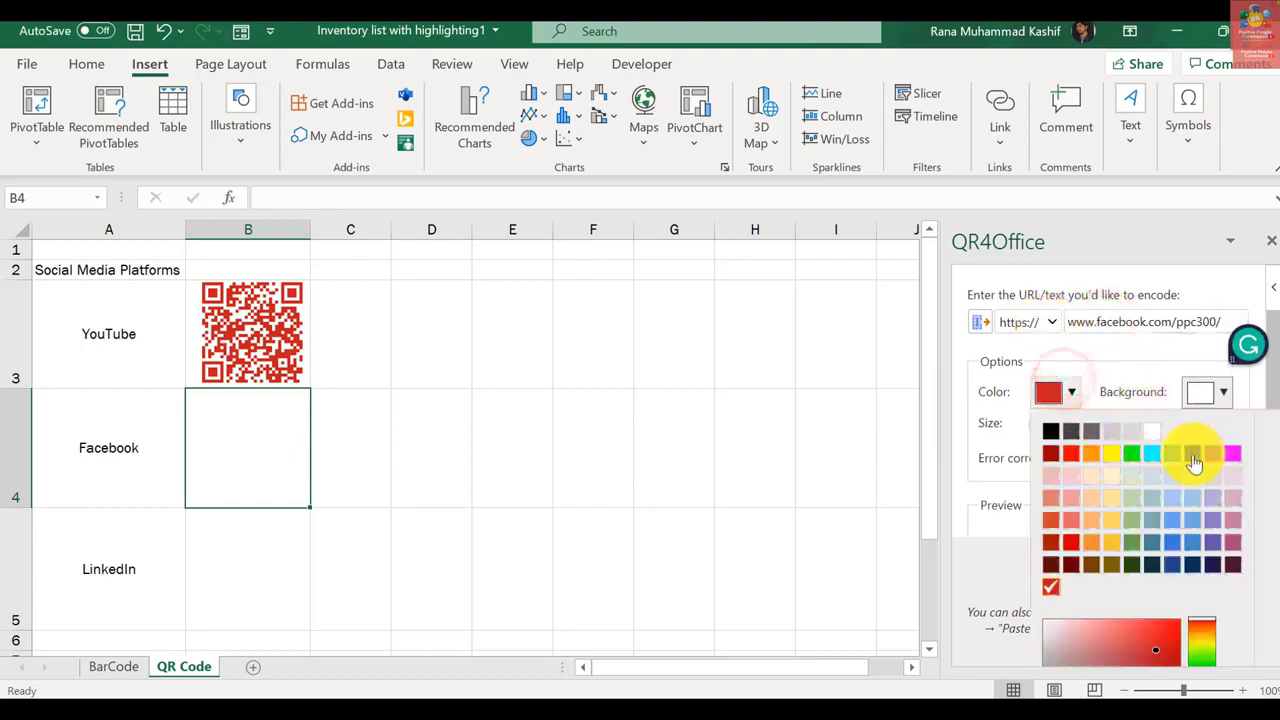
click(1192, 456)
scroll(1266, 440, down, 3)
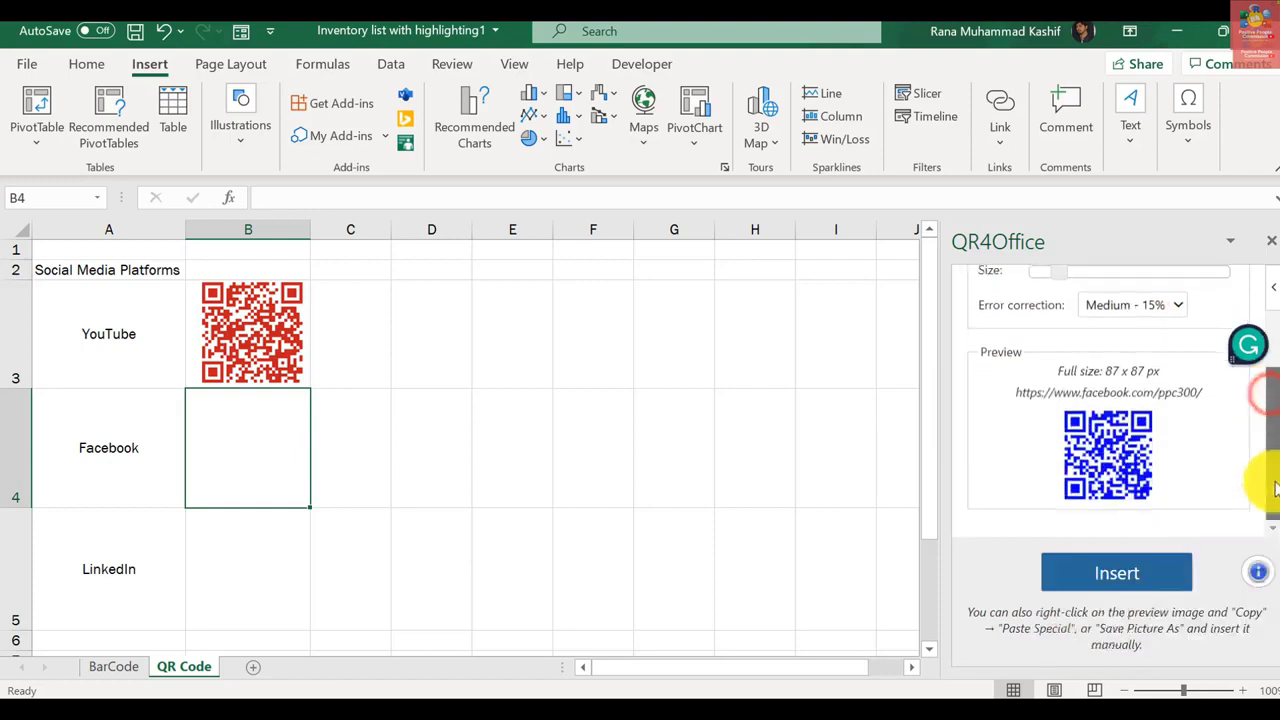
Insert the blue Facebook QR code into the sheet and center it within cell B4.
click(1140, 571)
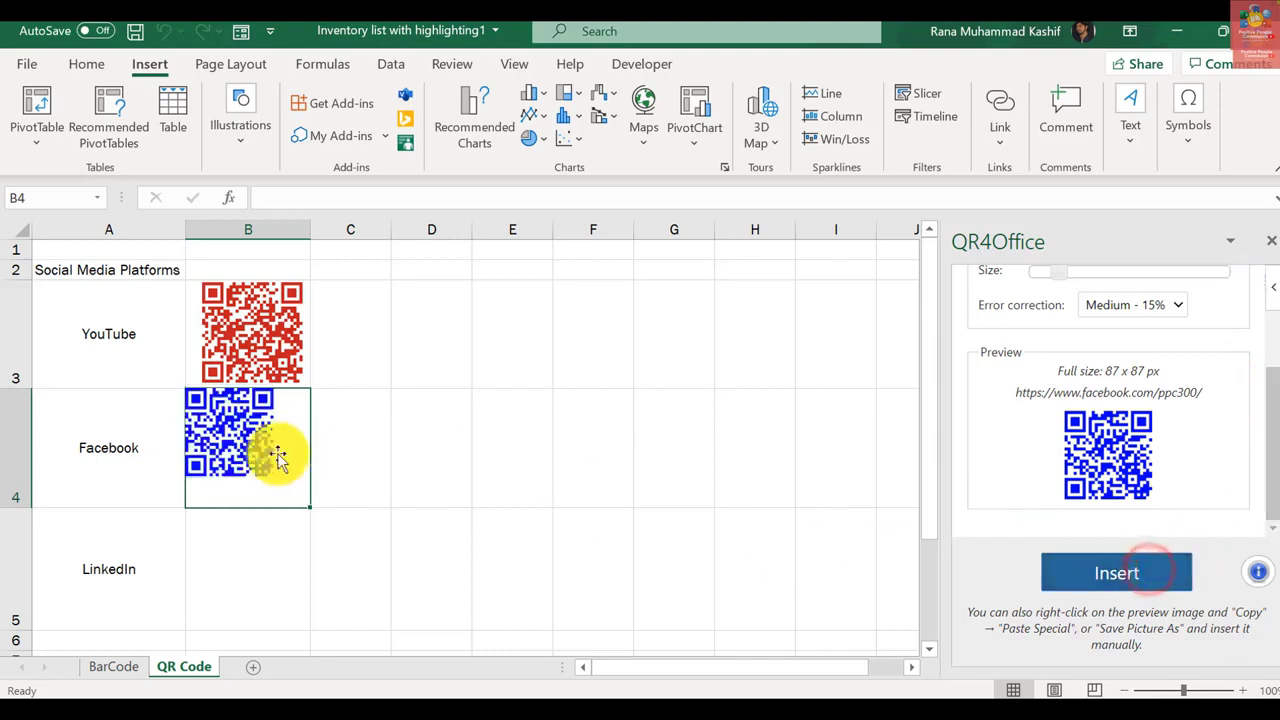
drag(232, 428, 254, 438)
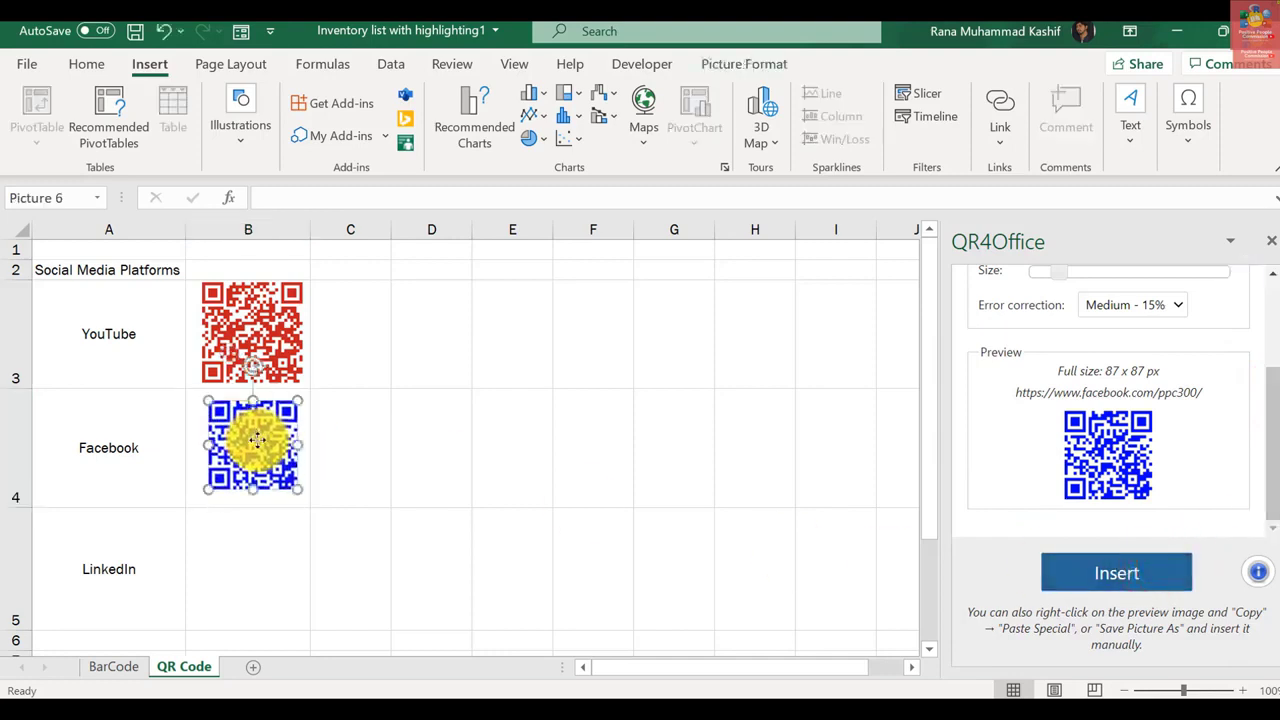
click(163, 574)
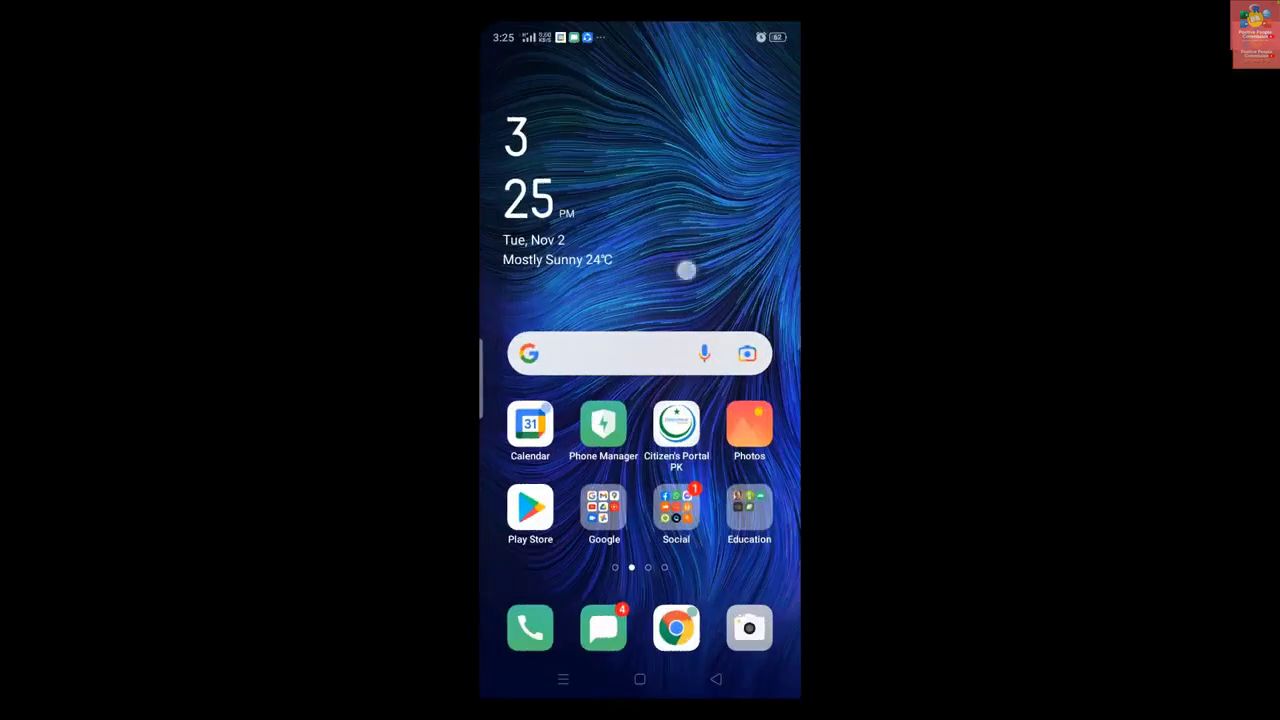
Switch to the phone, open the QR Barcode Scan app from the Tools folder and scan the YouTube QR code.
drag(686, 270, 540, 275)
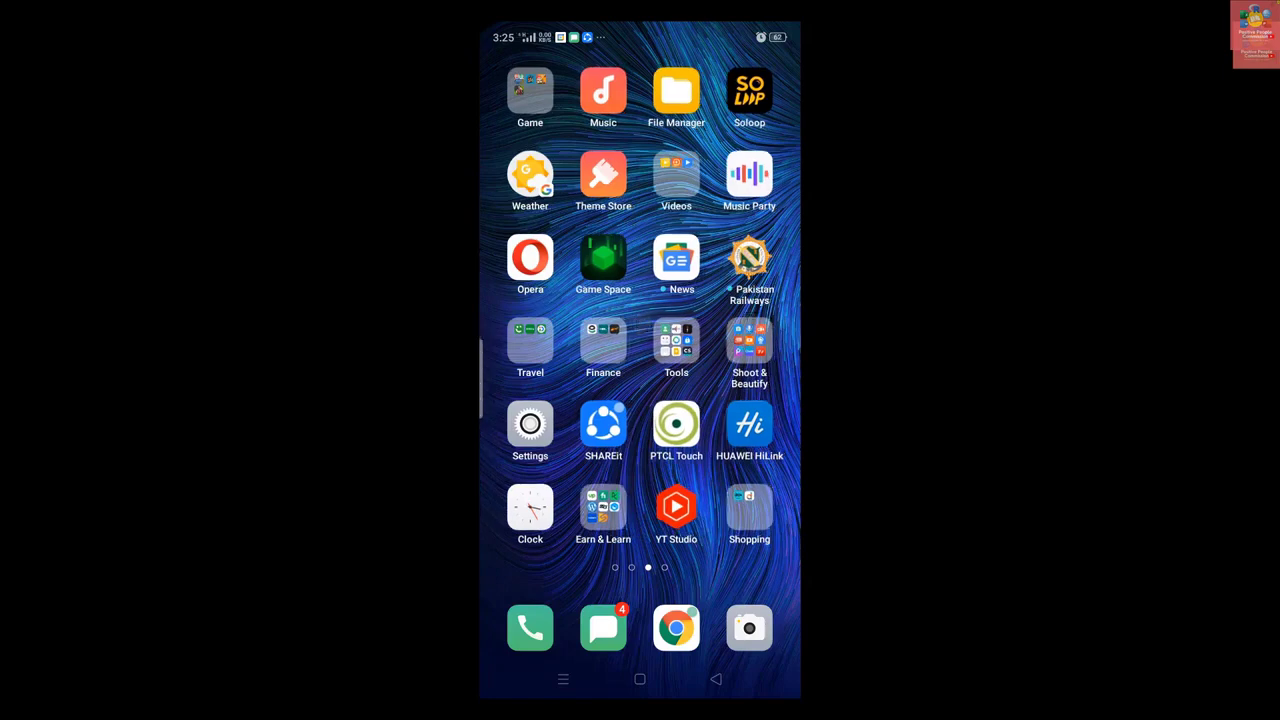
drag(700, 300, 540, 300)
click(676, 94)
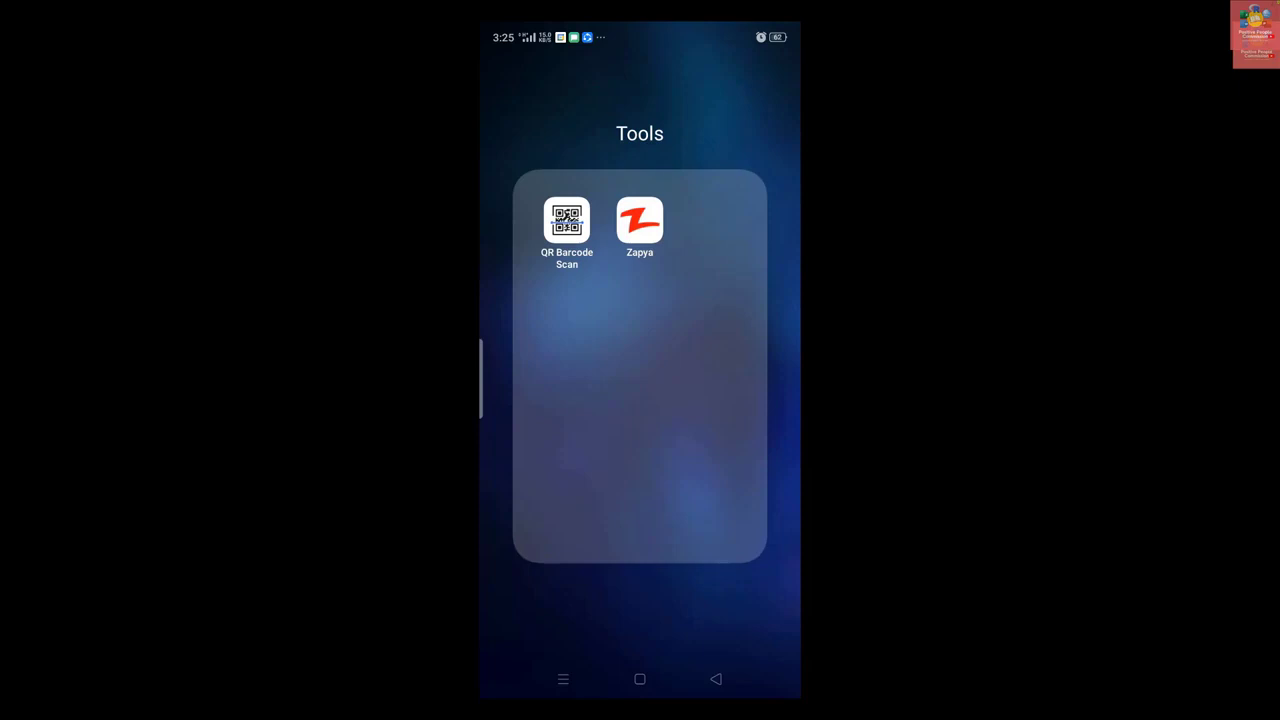
click(566, 220)
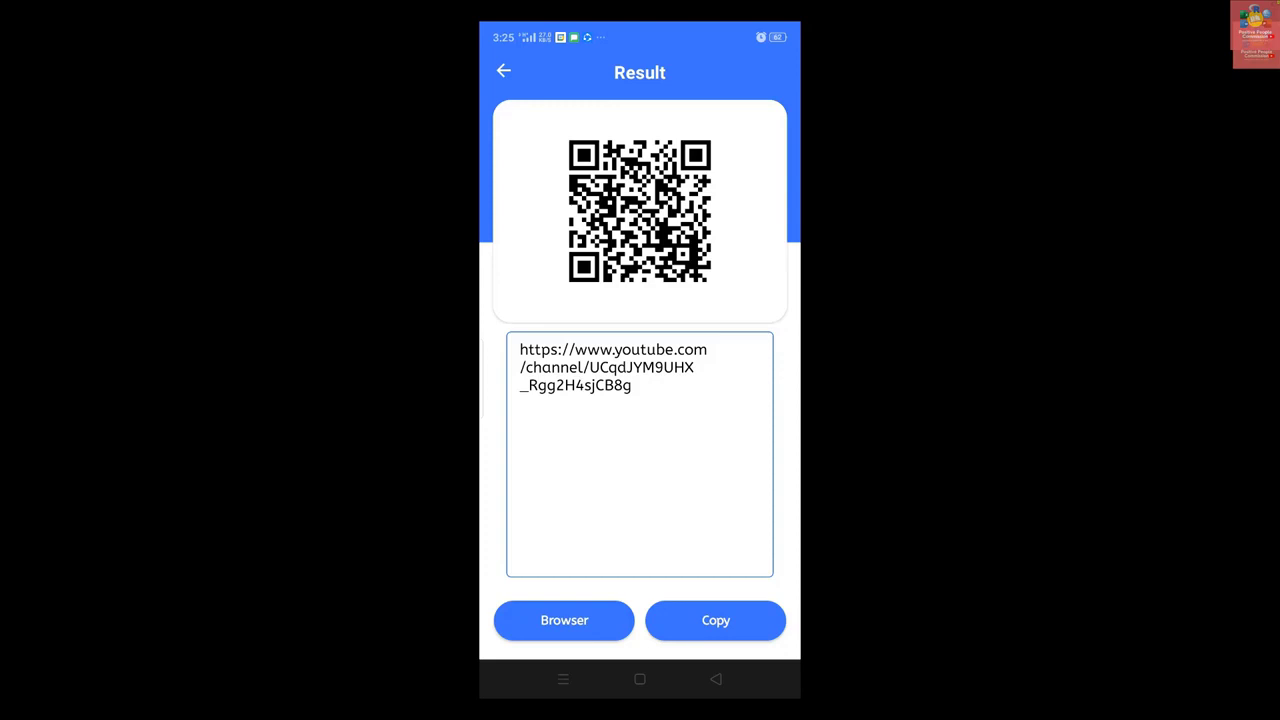
Open the scanned YouTube channel link to check where it leads, and return to the app's scanner.
click(598, 620)
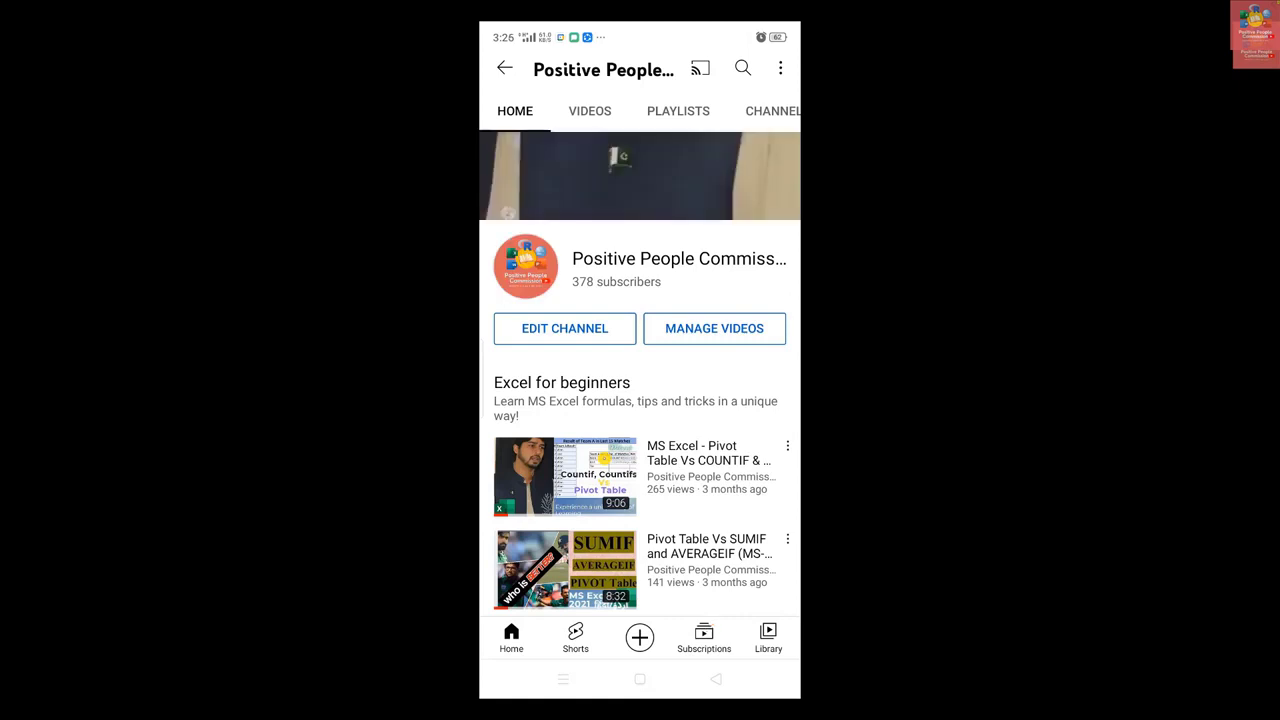
click(715, 679)
click(715, 679)
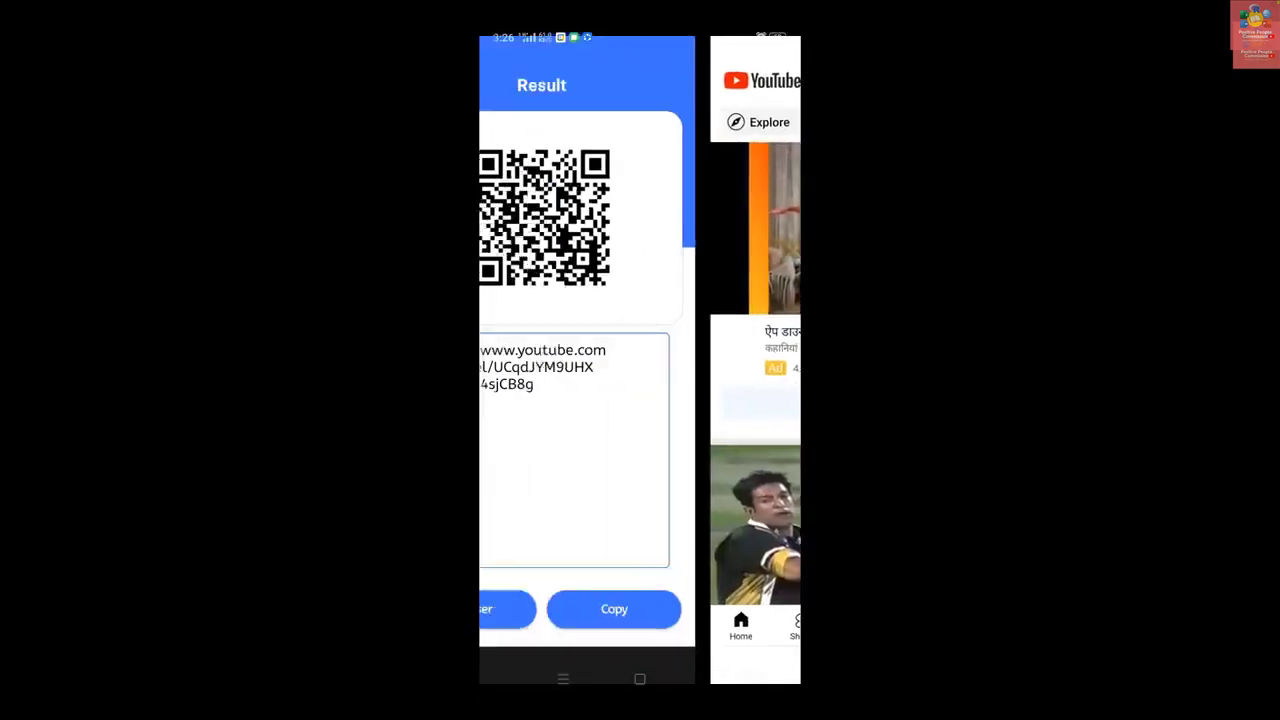
click(715, 679)
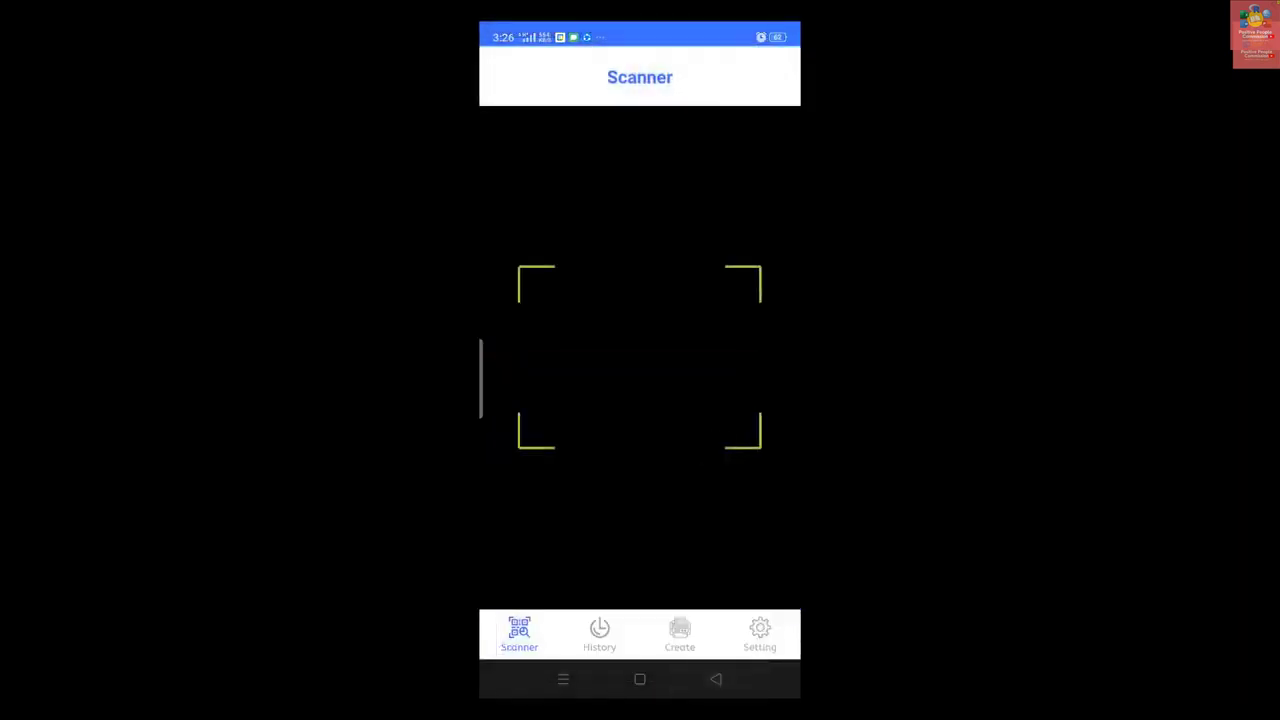